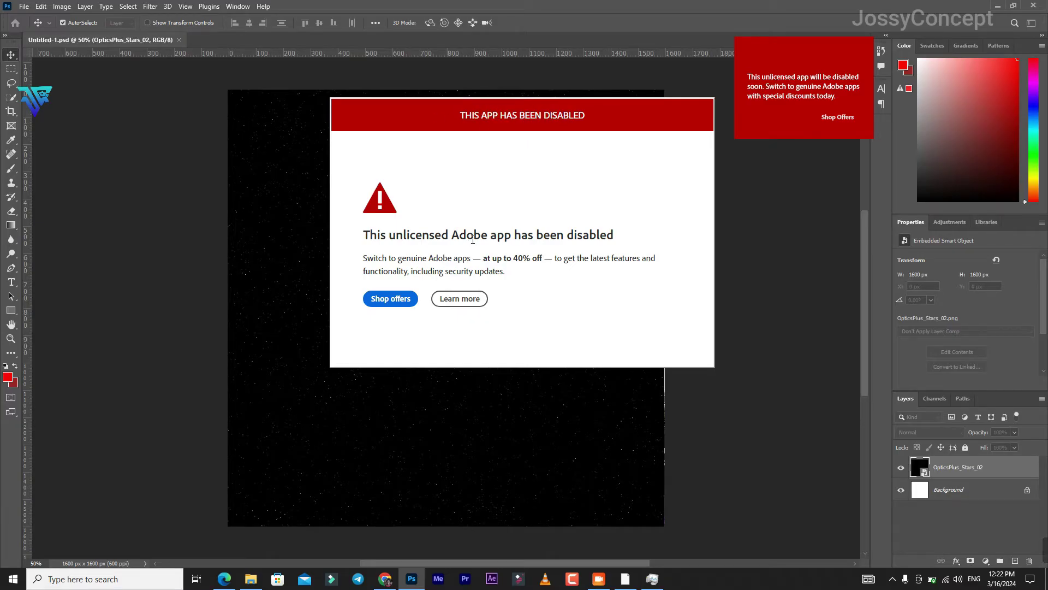
# - Highlight the warning heading text, ending with the whole heading selected
pyautogui.moveTo(473, 239); pyautogui.dragTo(528, 238)
pyautogui.click(620, 236)
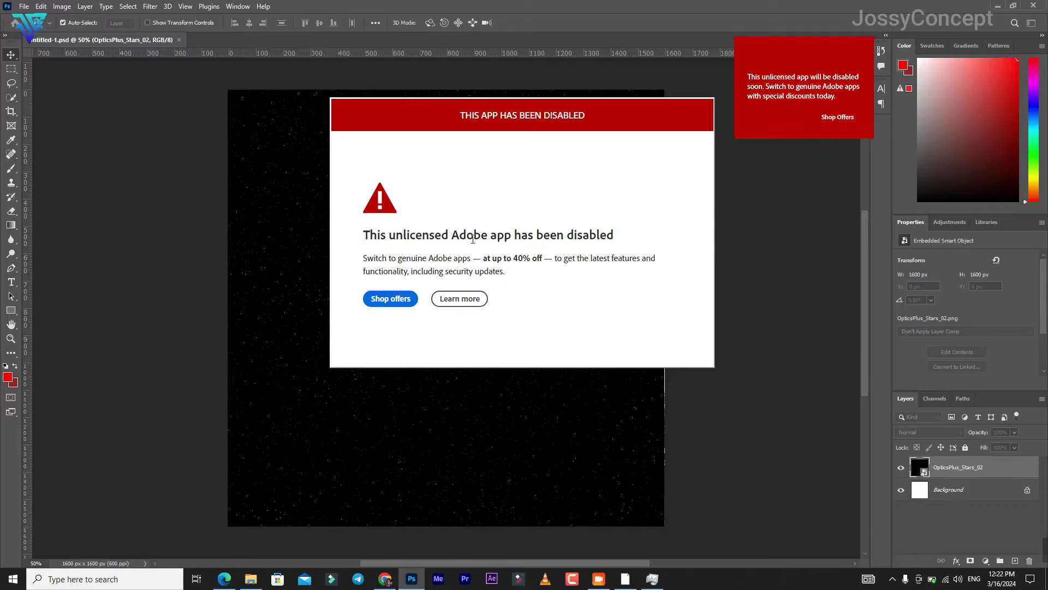
pyautogui.moveTo(472, 239); pyautogui.dragTo(529, 237)
pyautogui.click(595, 234)
pyautogui.moveTo(574, 230); pyautogui.dragTo(585, 206)
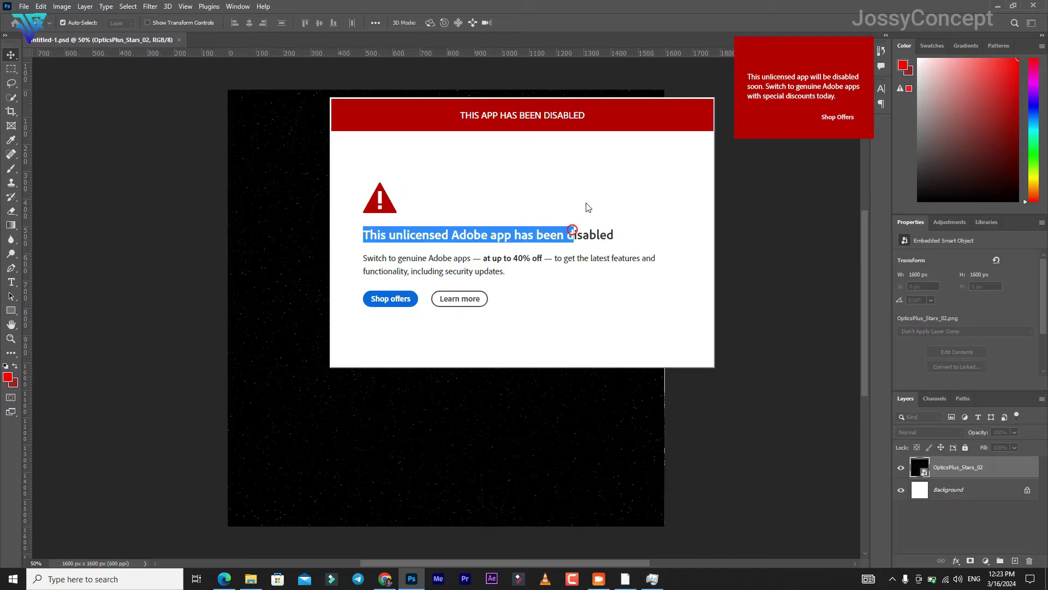
pyautogui.click(583, 215)
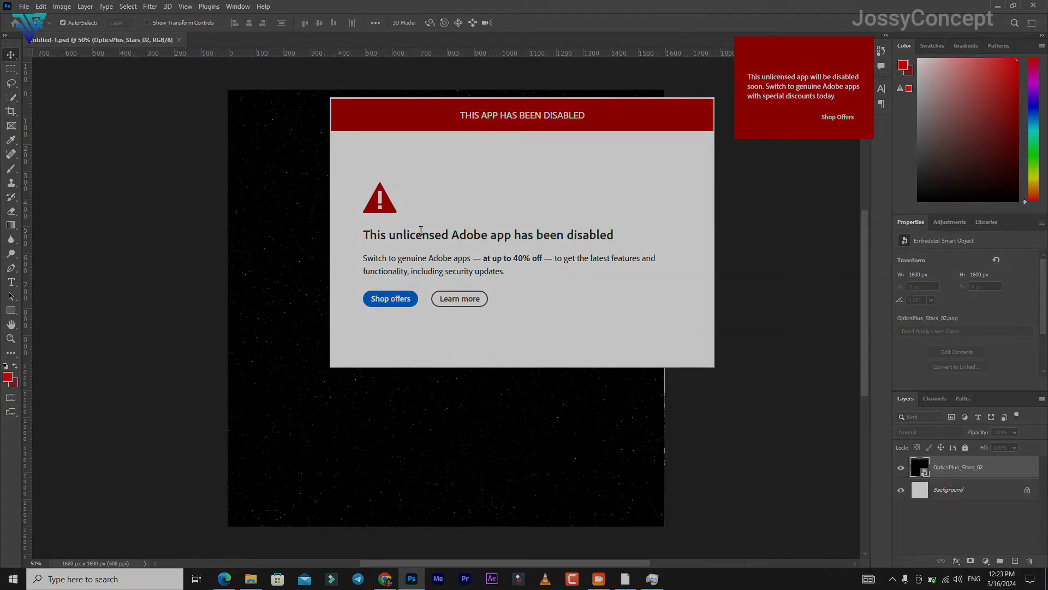
pyautogui.tripleClick(572, 232)
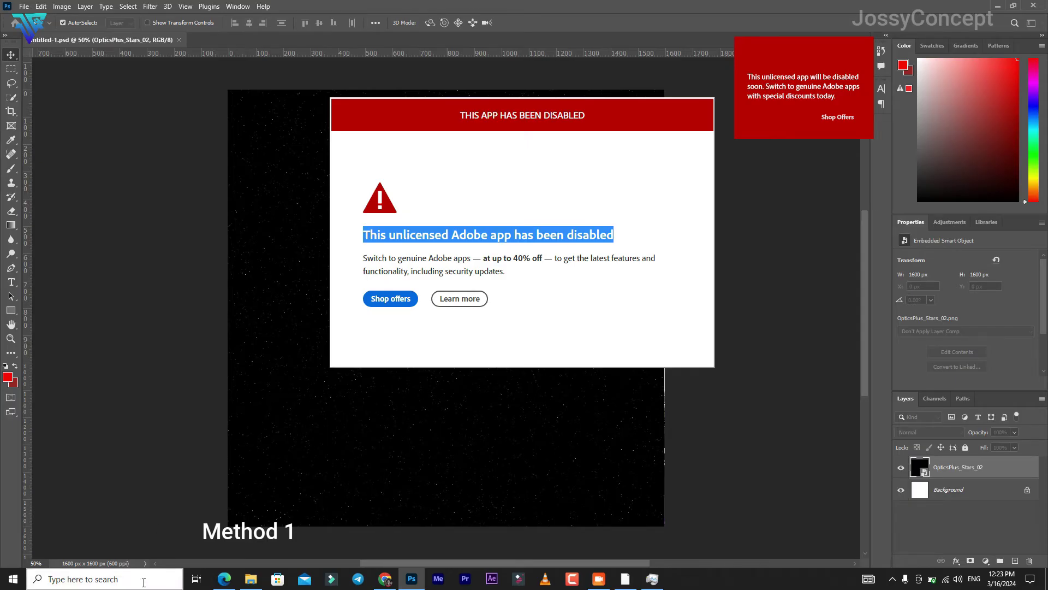
# - Open Windows Defender Firewall and start a new program-based inbound rule
pyautogui.click(113, 581)
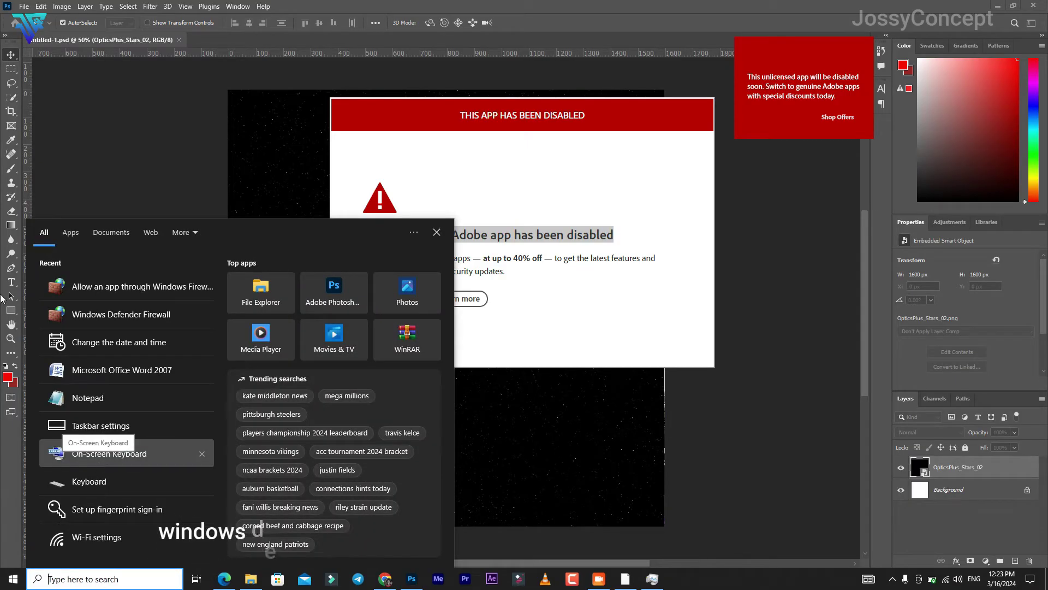
pyautogui.click(102, 311)
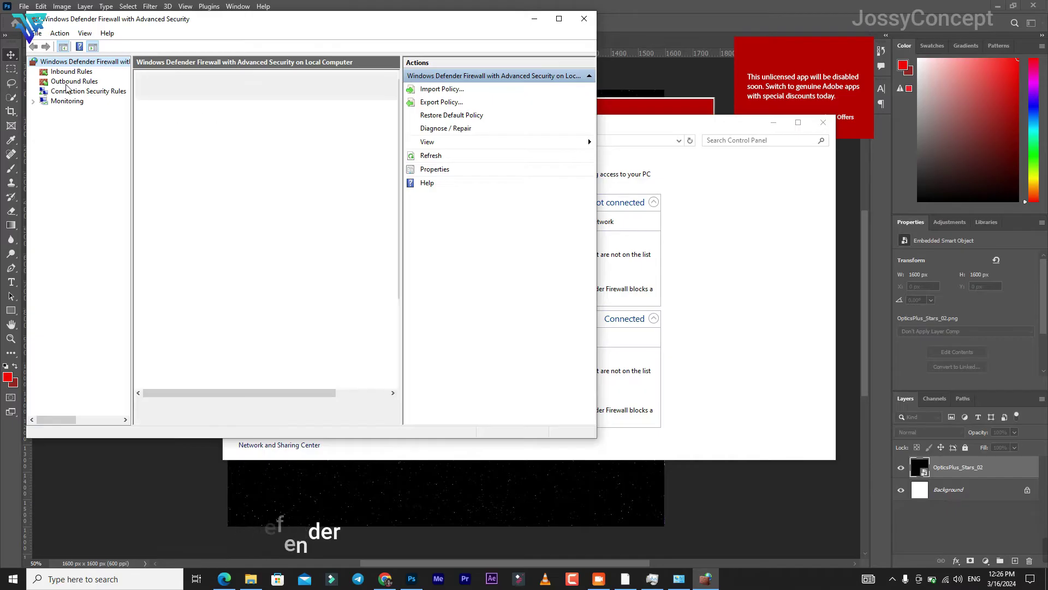
pyautogui.click(81, 73)
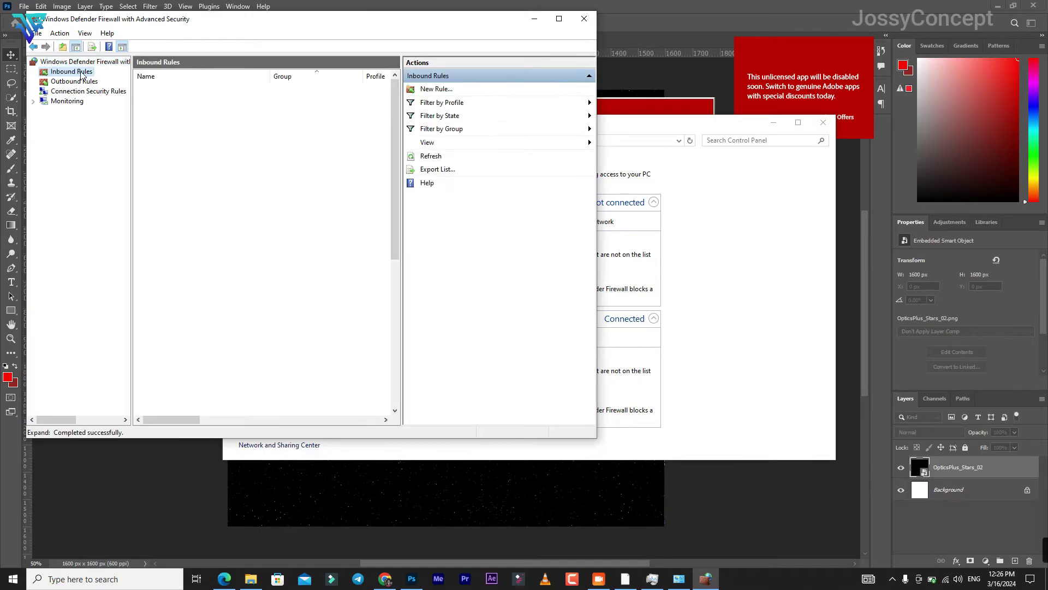
pyautogui.click(437, 89)
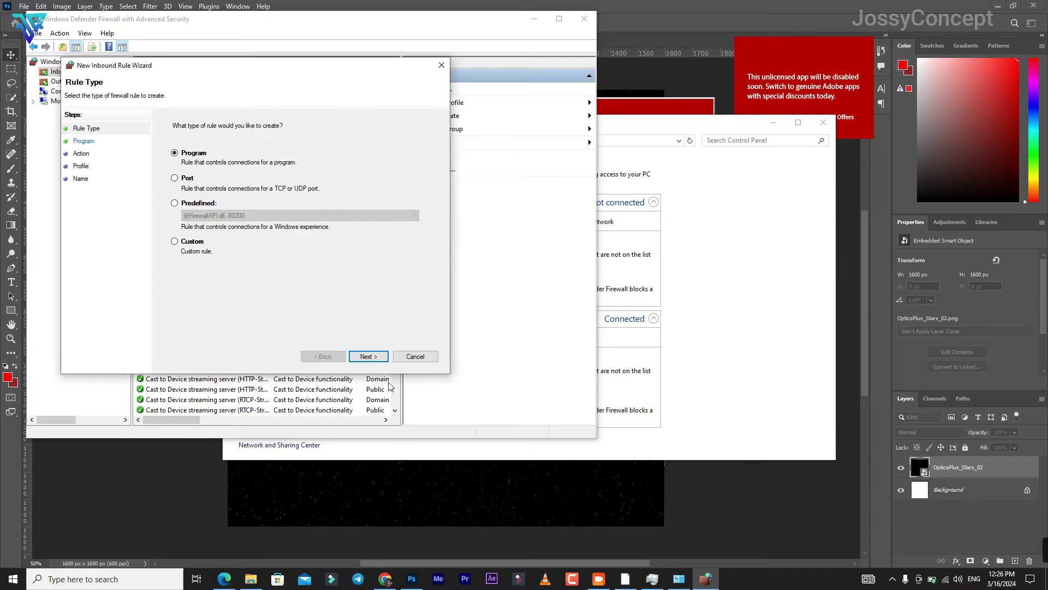
pyautogui.click(369, 356)
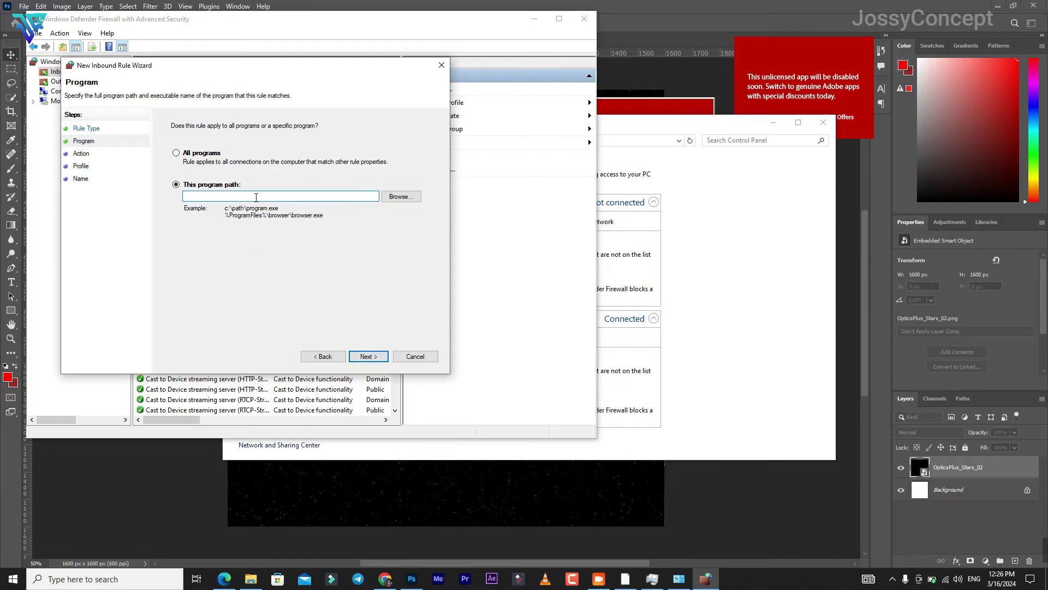
pyautogui.click(118, 578)
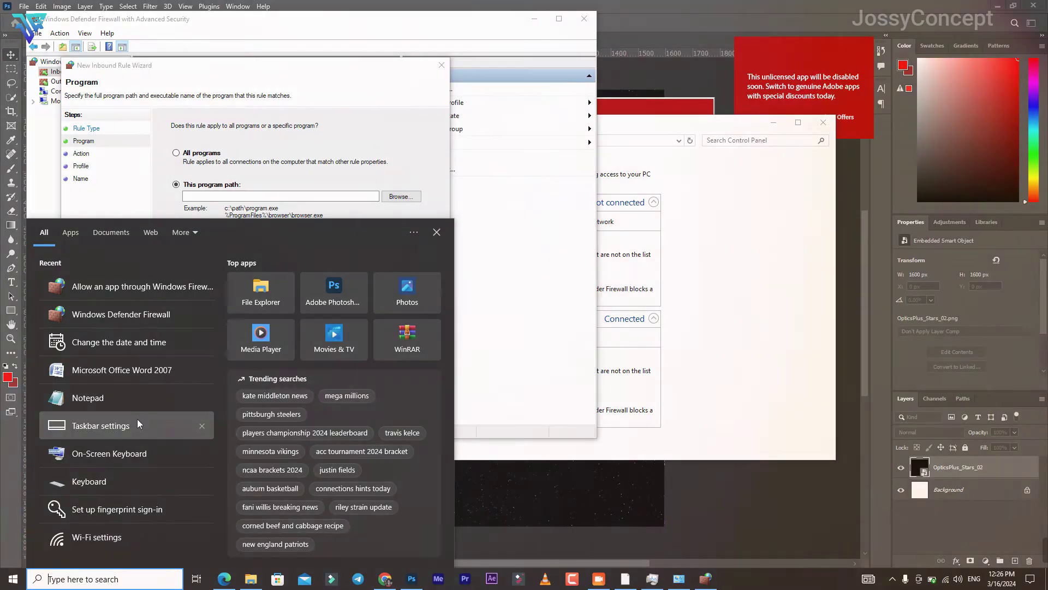
# - Find Photoshop's install folder via search and copy the path C:\Program Files\Adobe\Adobe Photoshop 2023
pyautogui.write('ph')
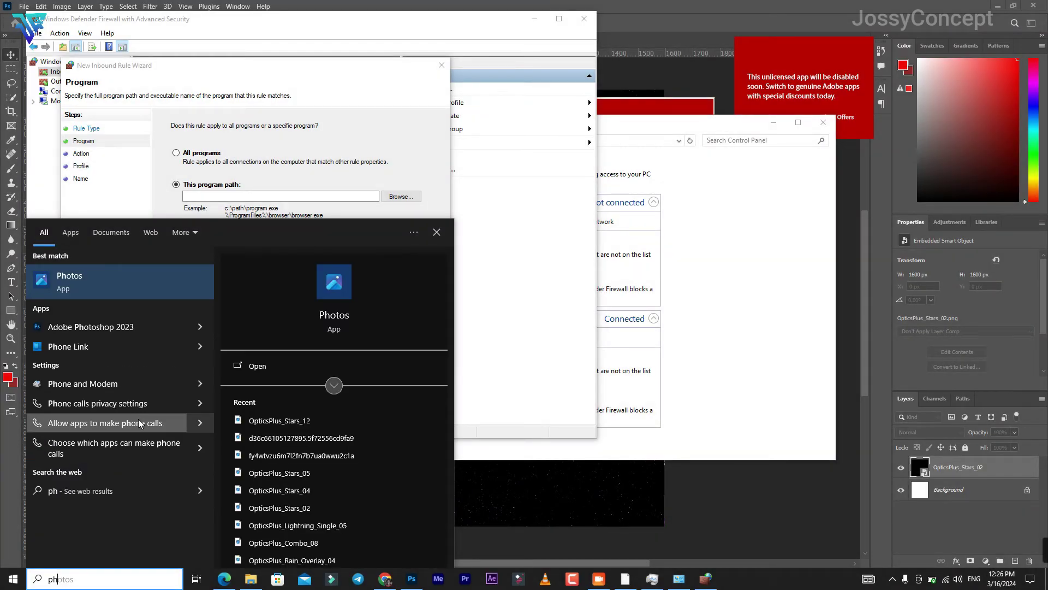
pyautogui.write('oto')
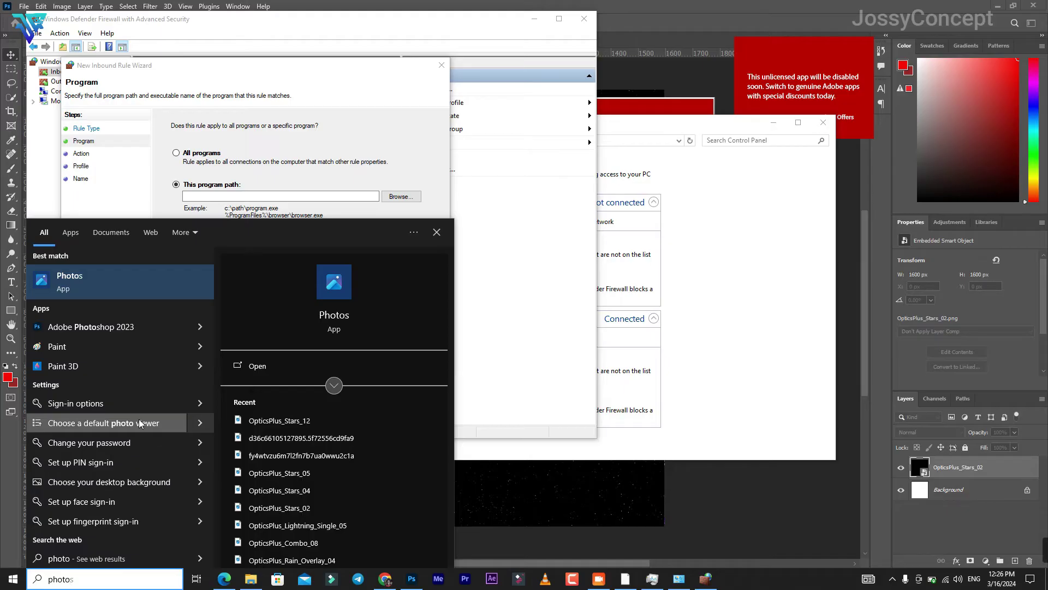
pyautogui.write('sho')
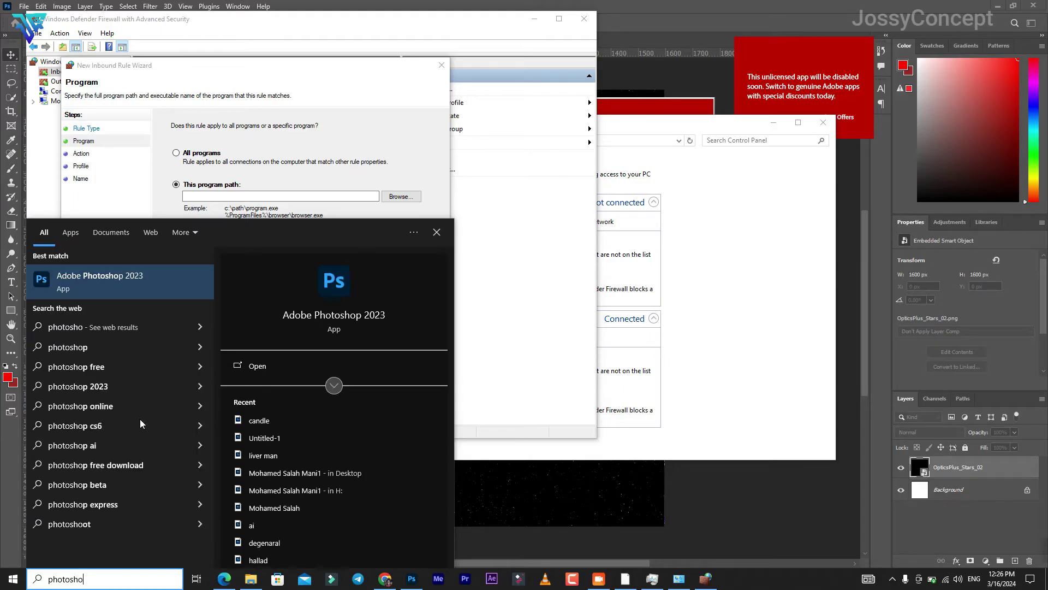
pyautogui.rightClick(176, 286)
pyautogui.click(203, 314)
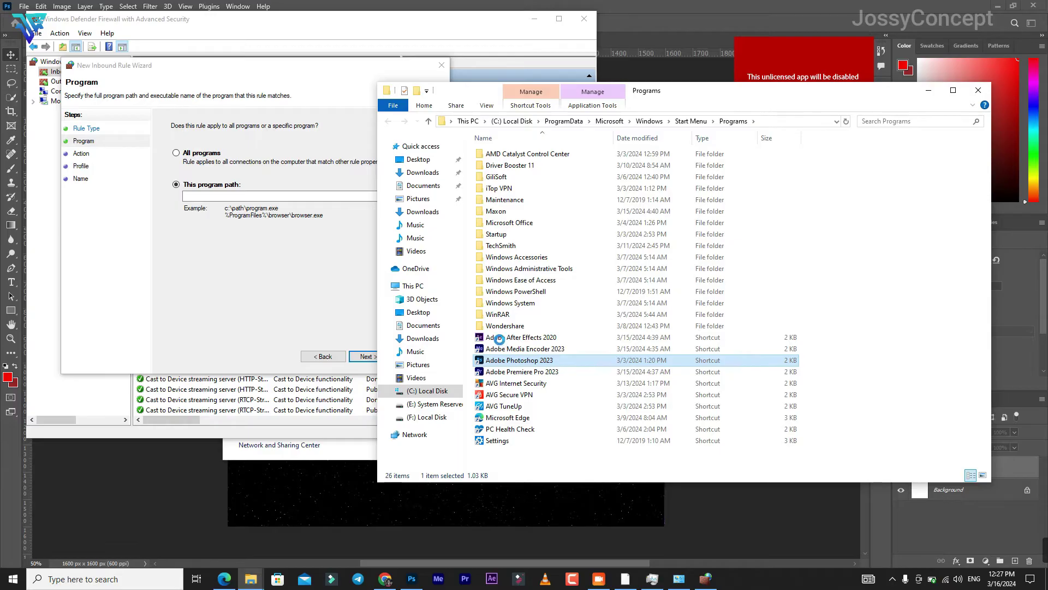
pyautogui.rightClick(517, 361)
pyautogui.click(563, 104)
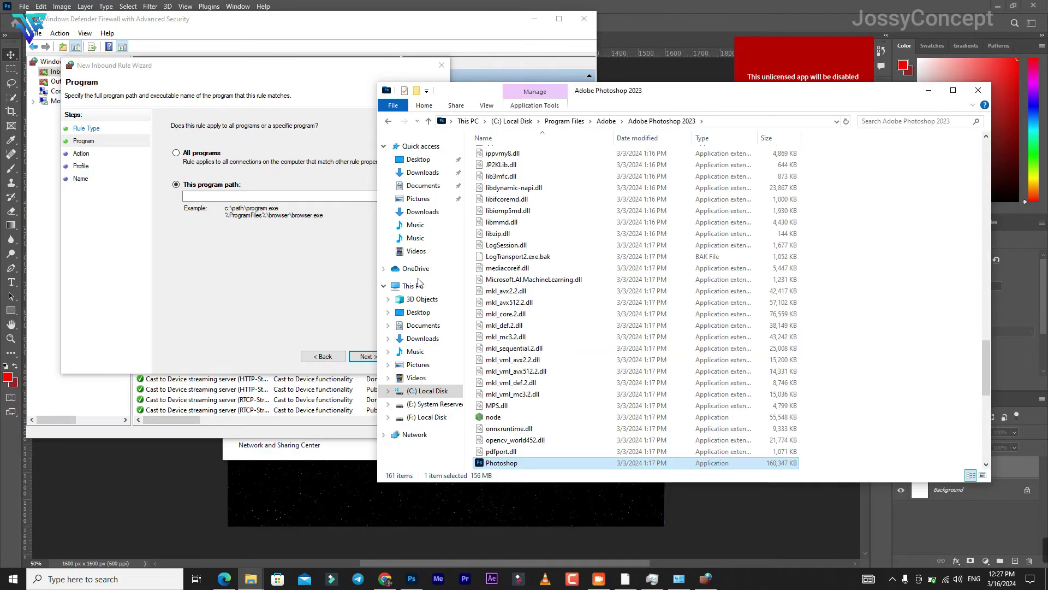
pyautogui.click(731, 121)
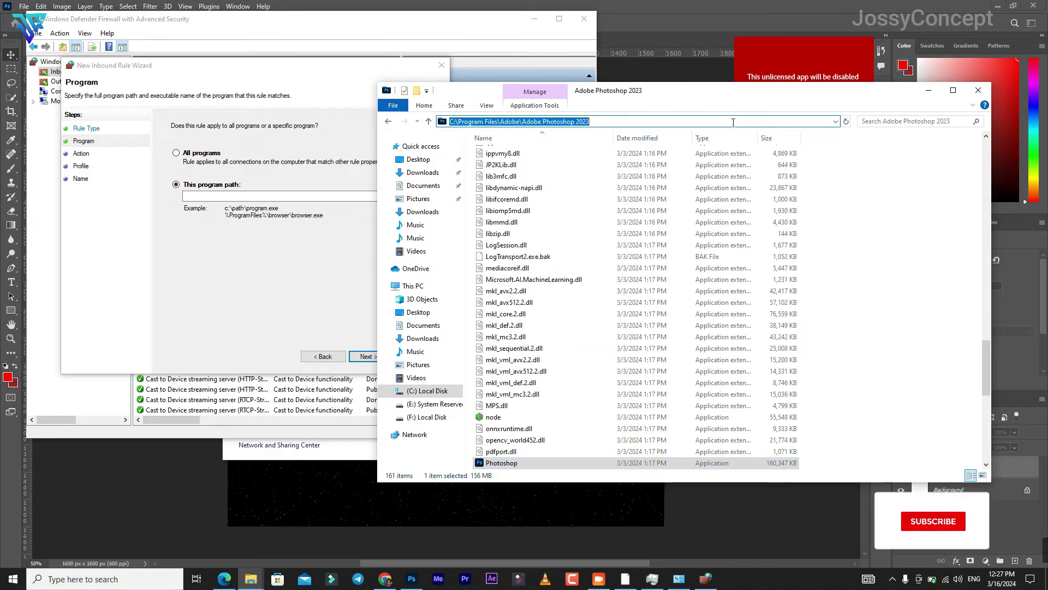
pyautogui.rightClick(732, 121)
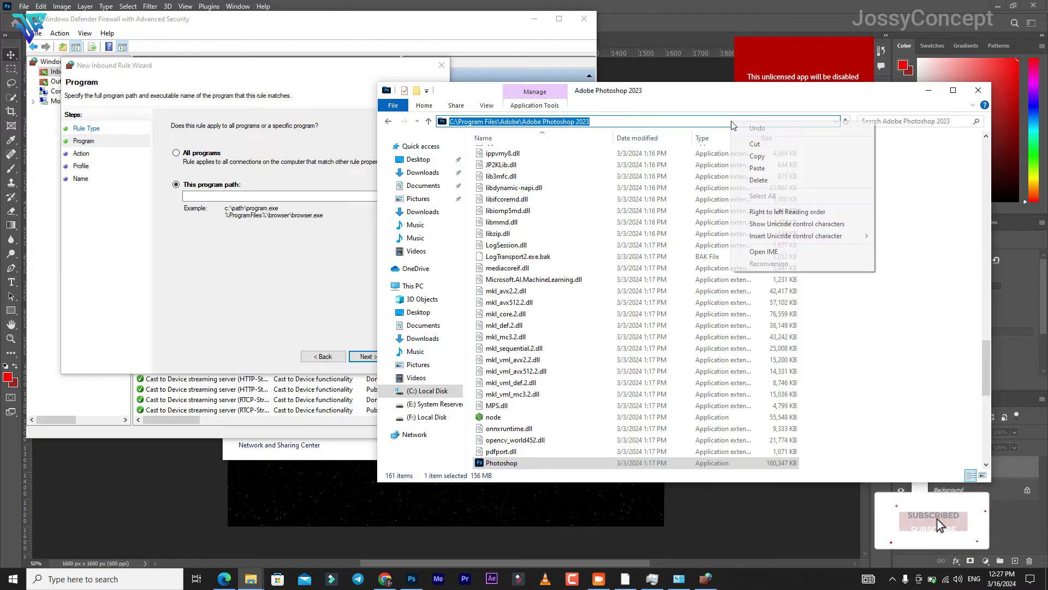
pyautogui.click(756, 159)
# - Paste the Photoshop path as the rule's program, block the connection, and keep all profiles
pyautogui.click(237, 196)
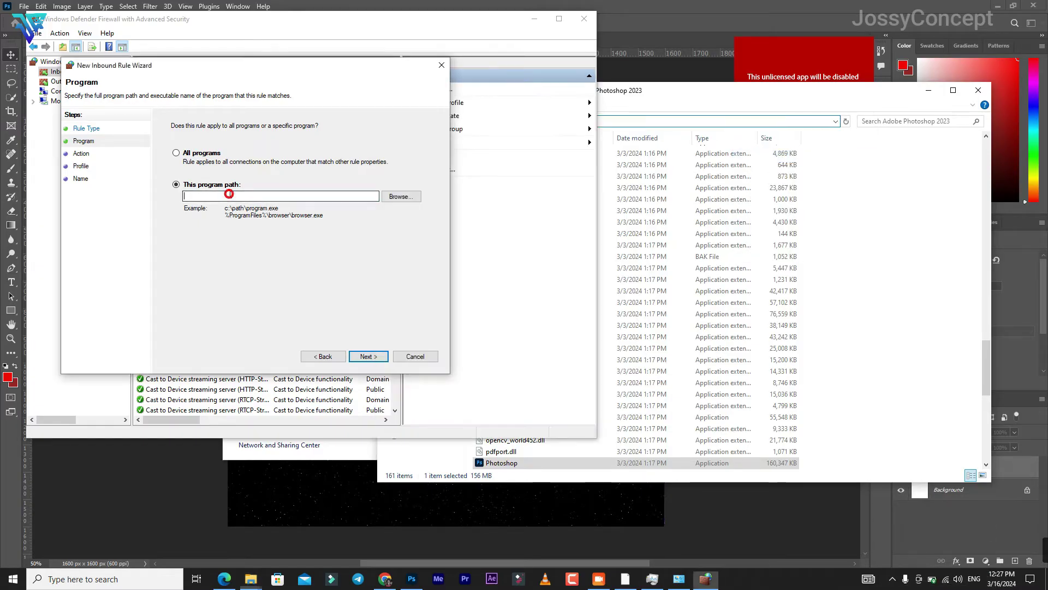
pyautogui.rightClick(237, 196)
pyautogui.click(257, 241)
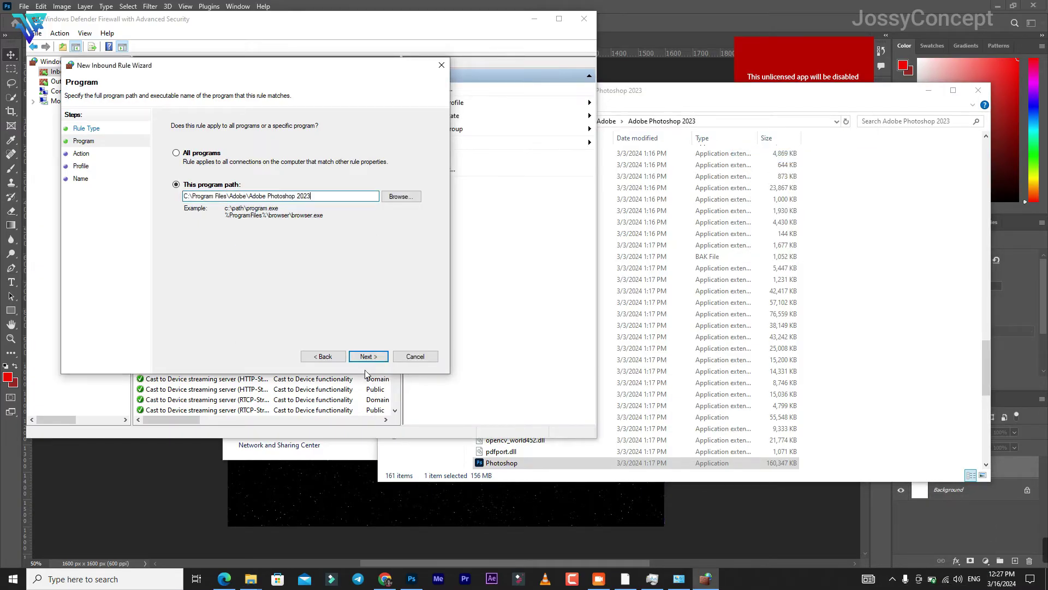
pyautogui.click(381, 361)
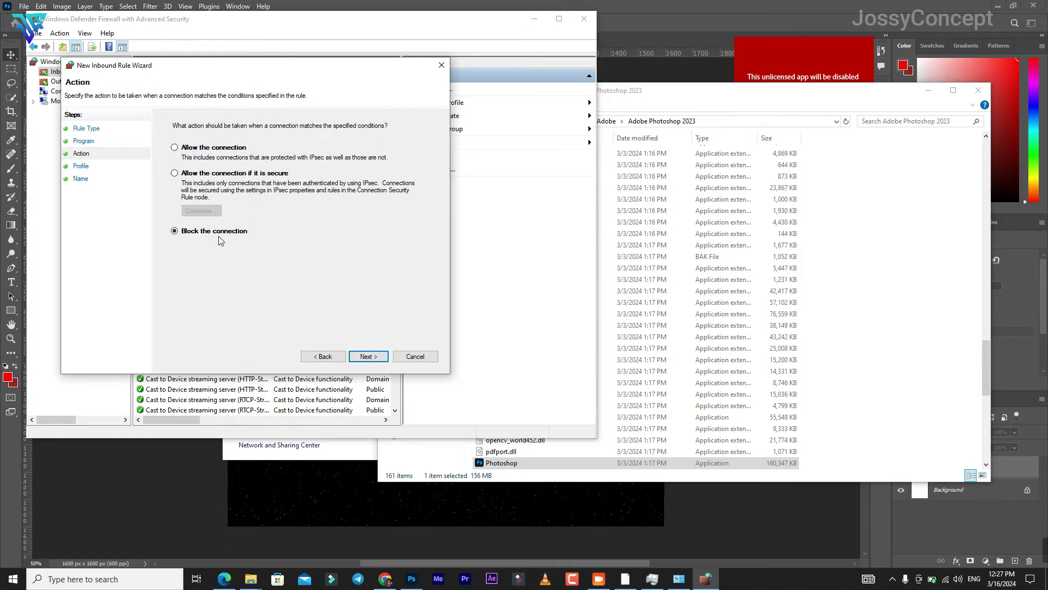
pyautogui.click(376, 358)
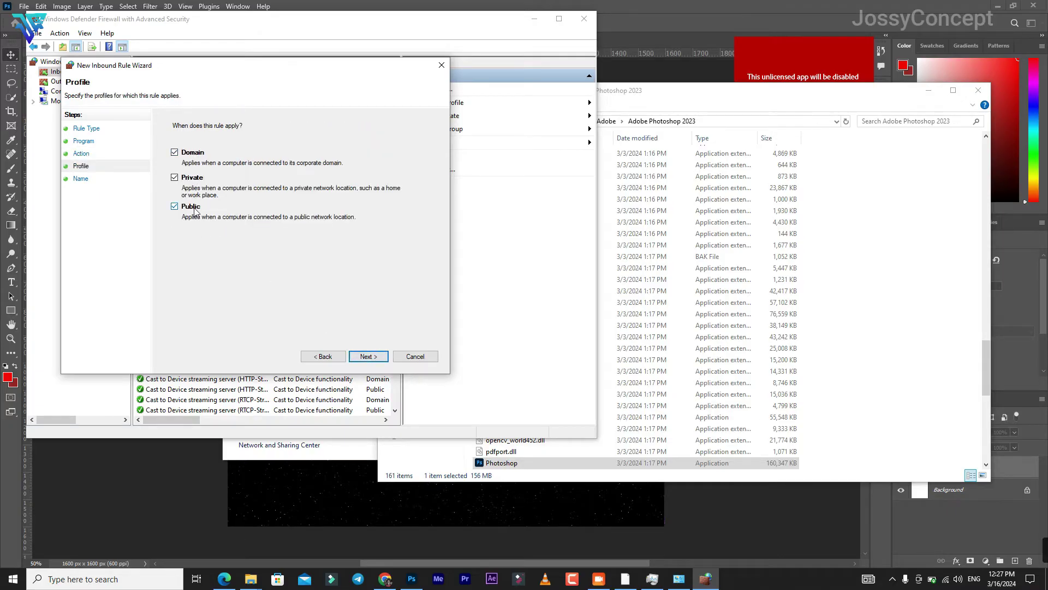
pyautogui.click(368, 356)
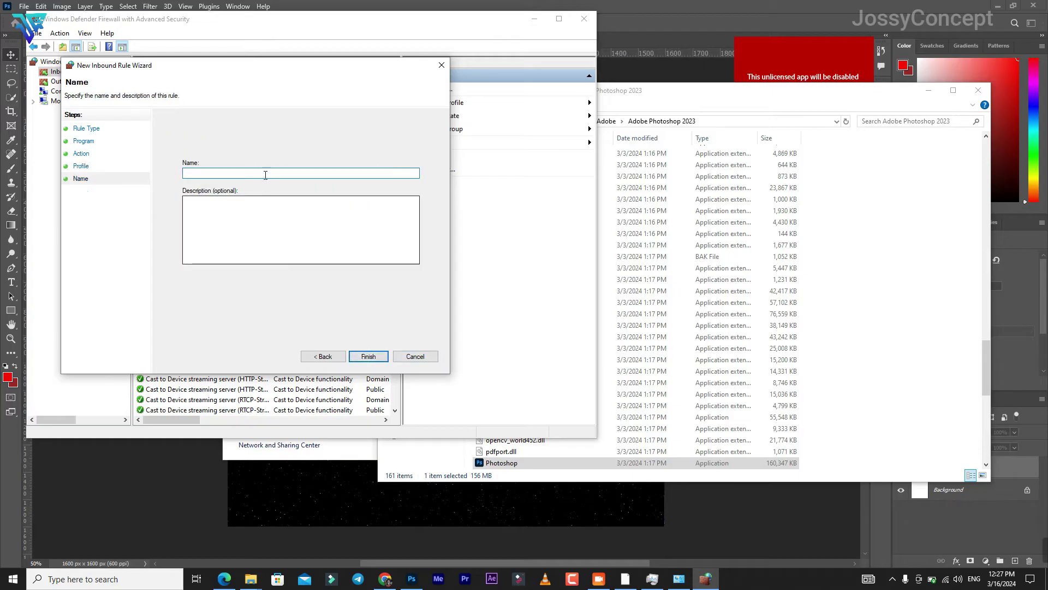
# - Name the inbound rule 'Photoshop' and finish it
pyautogui.write('photos')
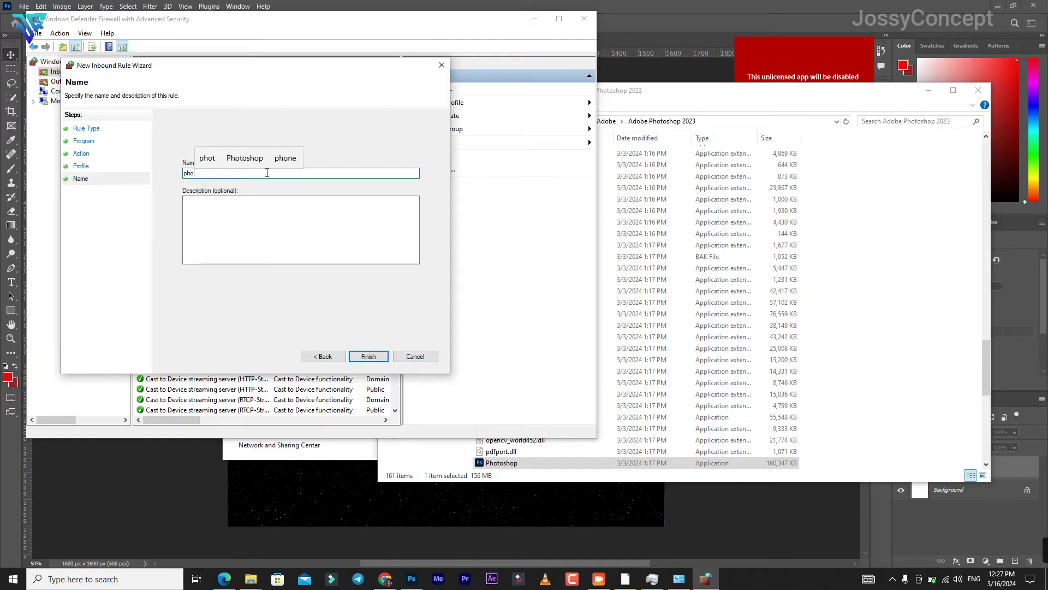
pyautogui.press('BackSpace')
pyautogui.press('BackSpace')
pyautogui.press('BackSpace')
pyautogui.press('BackSpace')
pyautogui.press('BackSpace')
pyautogui.press('BackSpace')
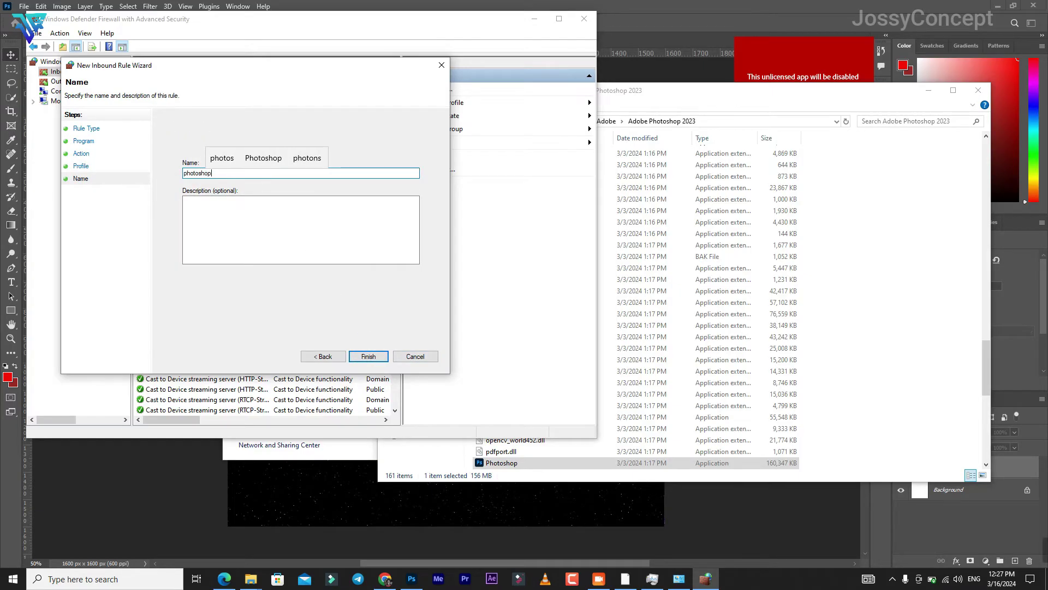
pyautogui.write('Photoshop')
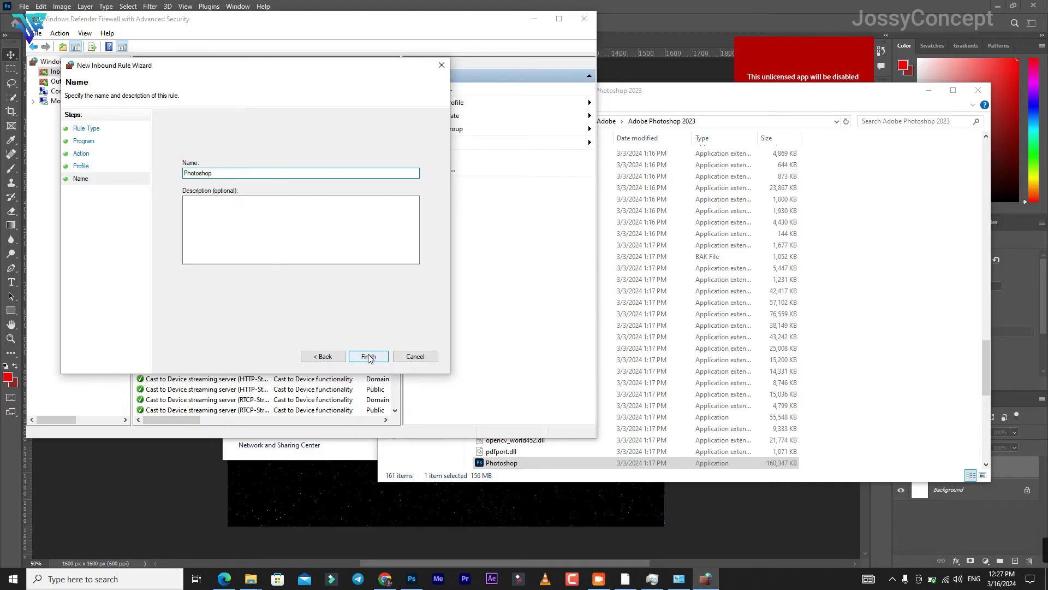
pyautogui.press('Return')
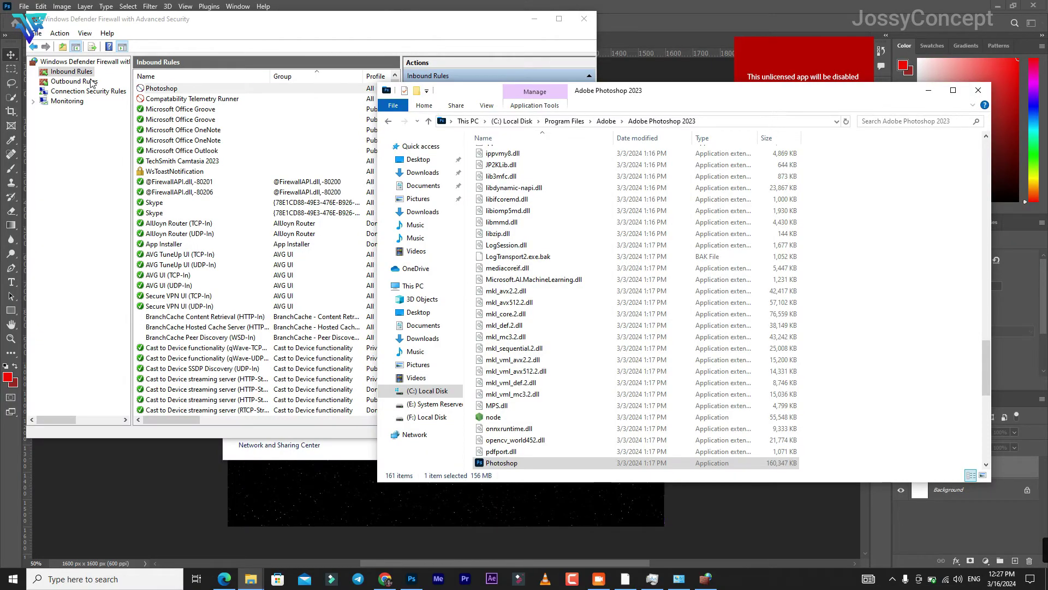
pyautogui.click(91, 82)
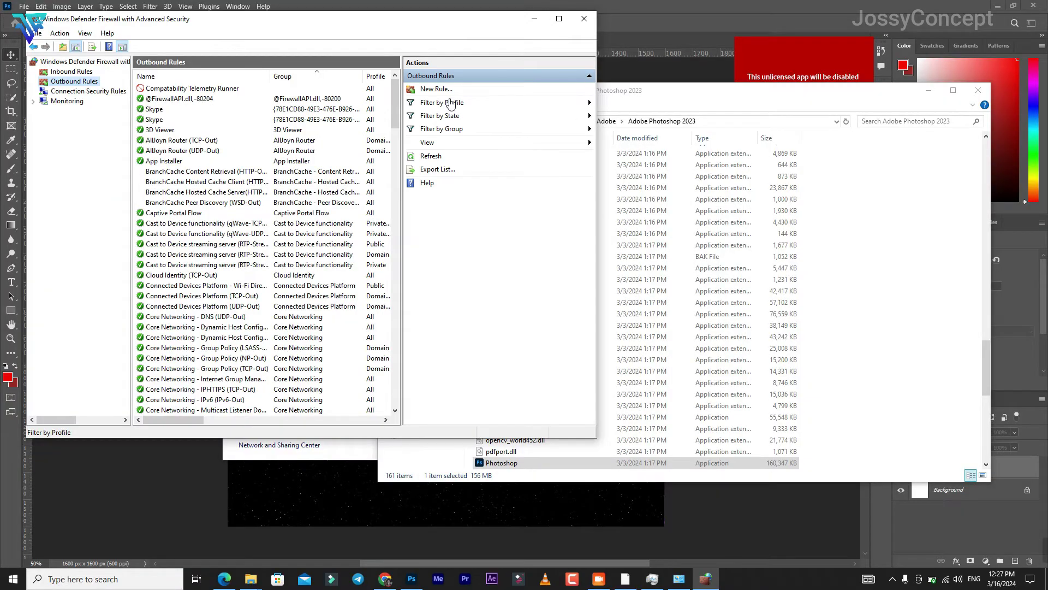
# - Create a Photoshop outbound rule blocking the pasted Photoshop 2023 path on all profiles
pyautogui.click(443, 88)
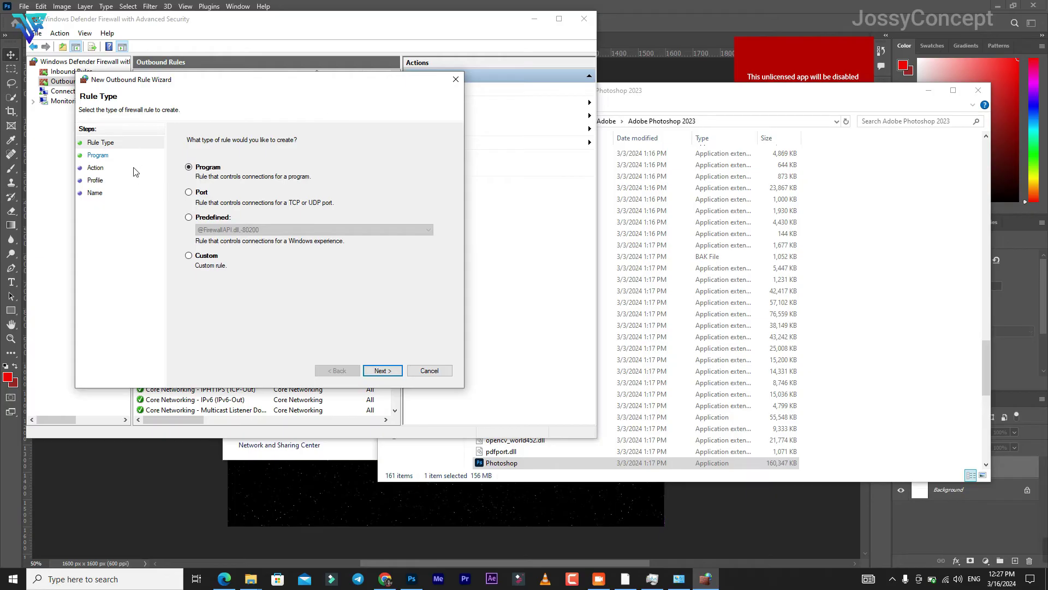
pyautogui.click(378, 371)
pyautogui.rightClick(303, 211)
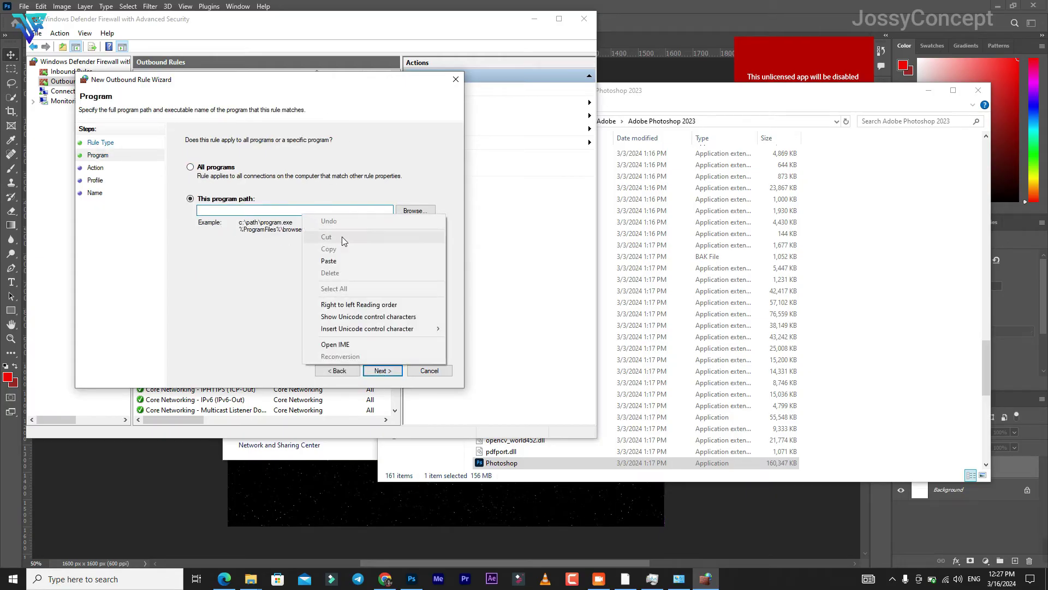
pyautogui.click(339, 261)
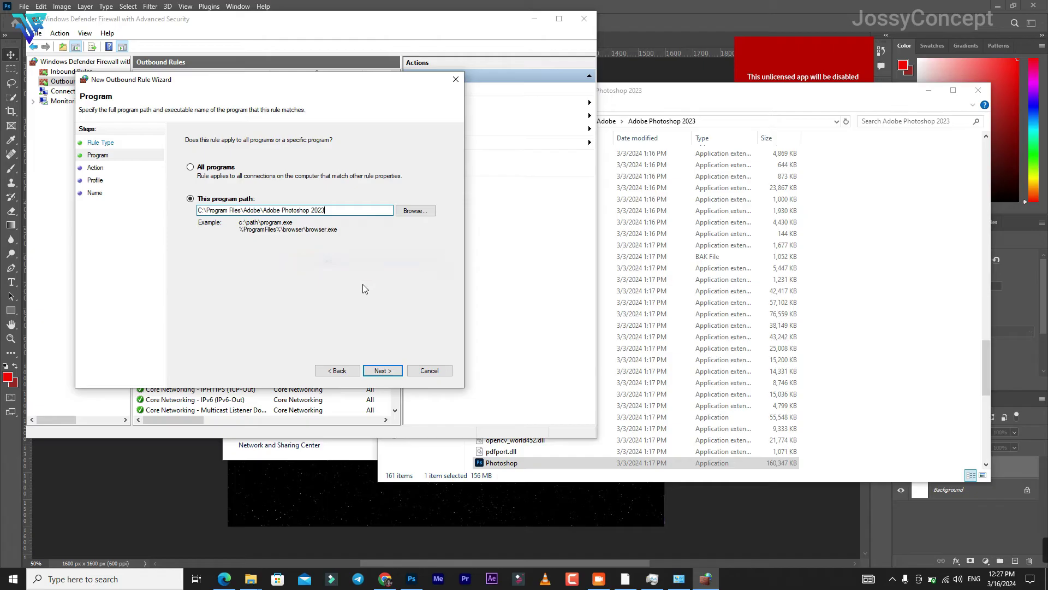
pyautogui.click(384, 370)
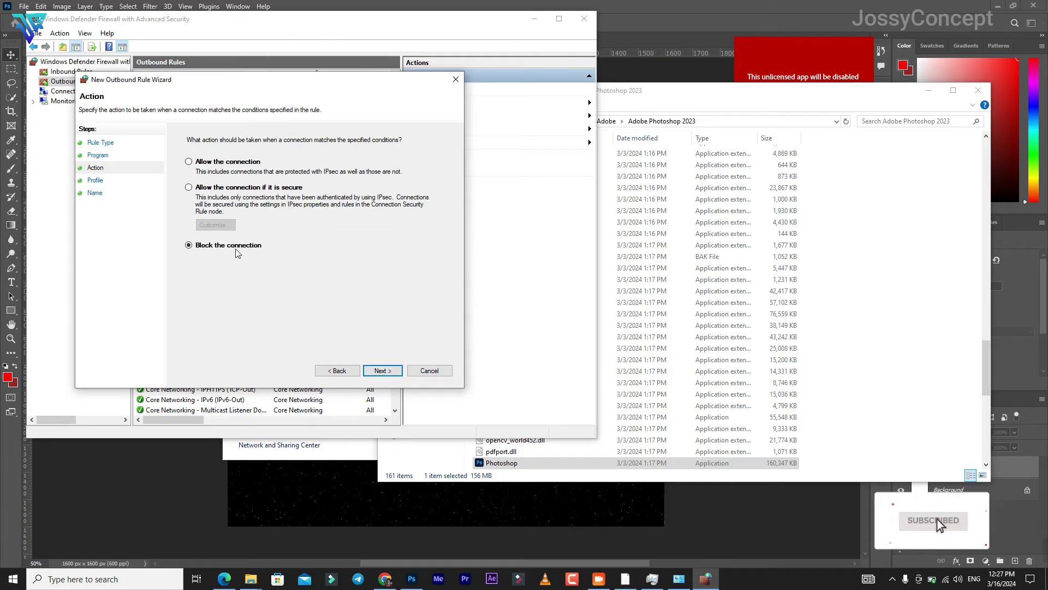
pyautogui.click(383, 371)
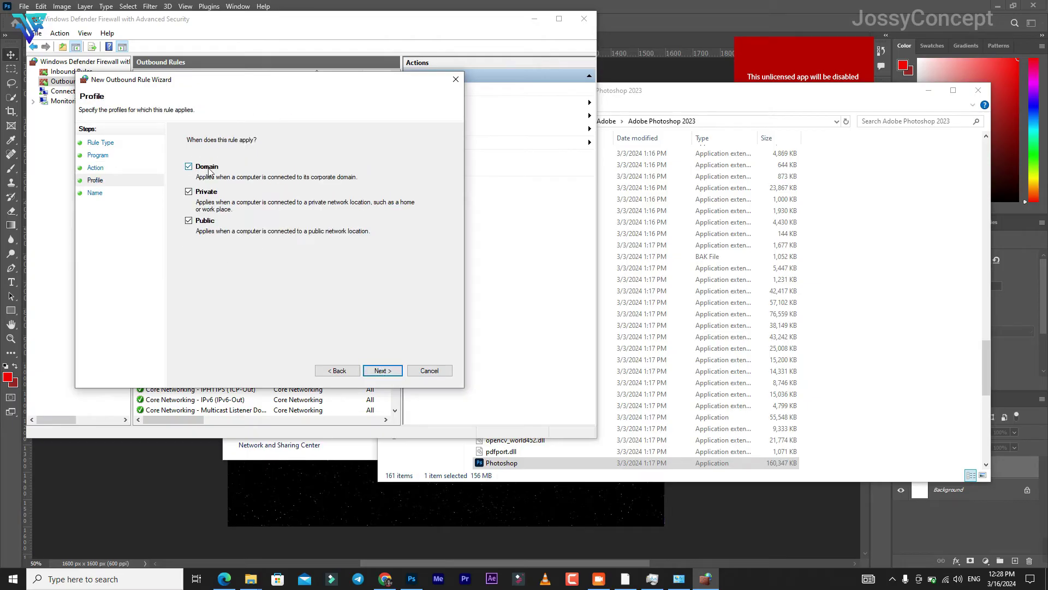
pyautogui.click(389, 371)
pyautogui.write('p')
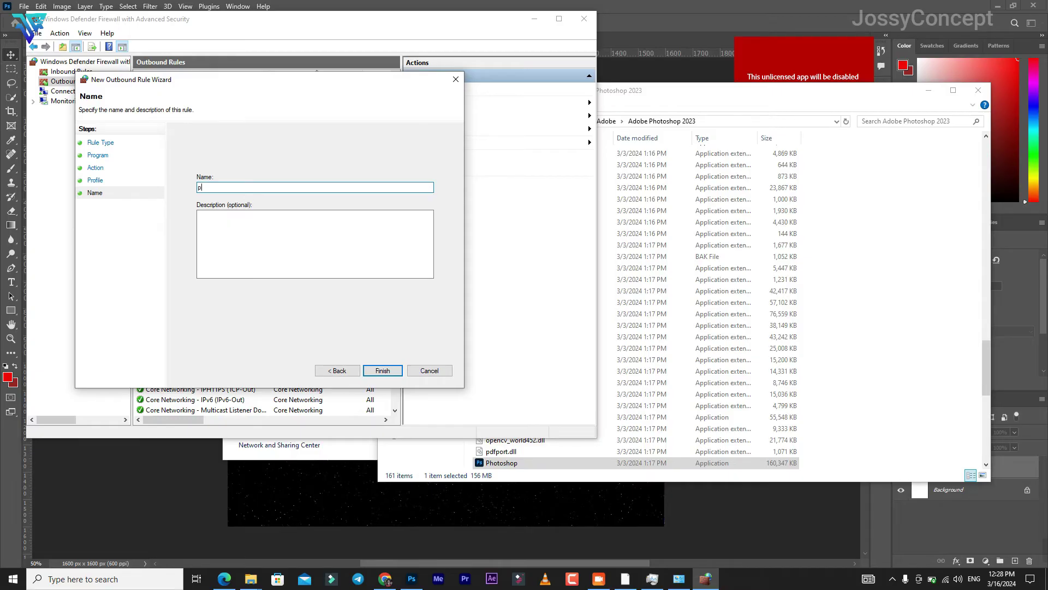
pyautogui.write('hotos')
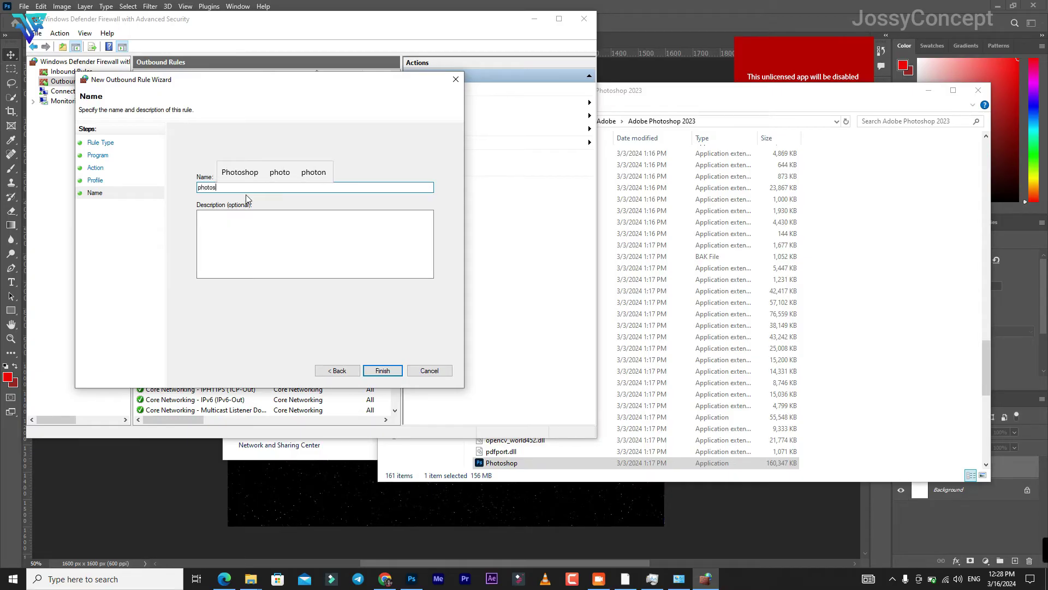
pyautogui.write('hop')
pyautogui.click(251, 176)
pyautogui.click(382, 370)
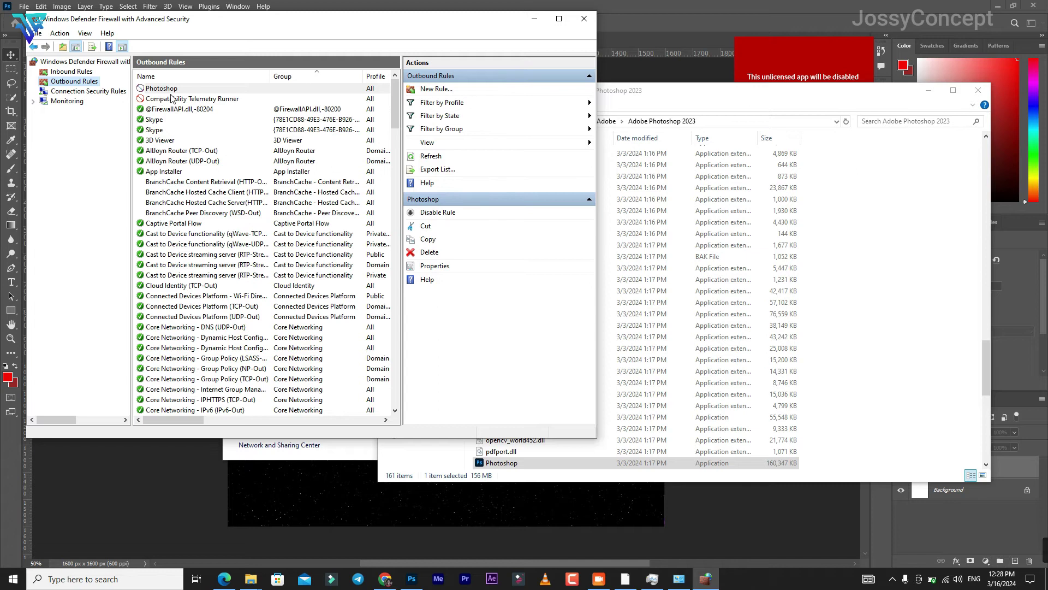
# - End the Adobe Photoshop 2023 process in Task Manager and relaunch it from the taskbar
pyautogui.click(461, 2)
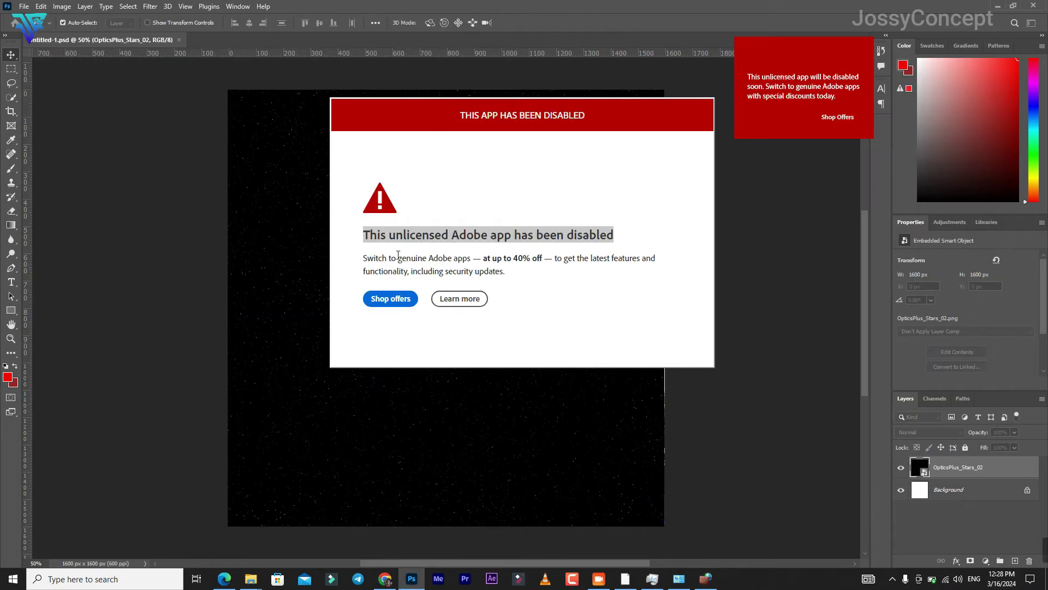
pyautogui.click(650, 577)
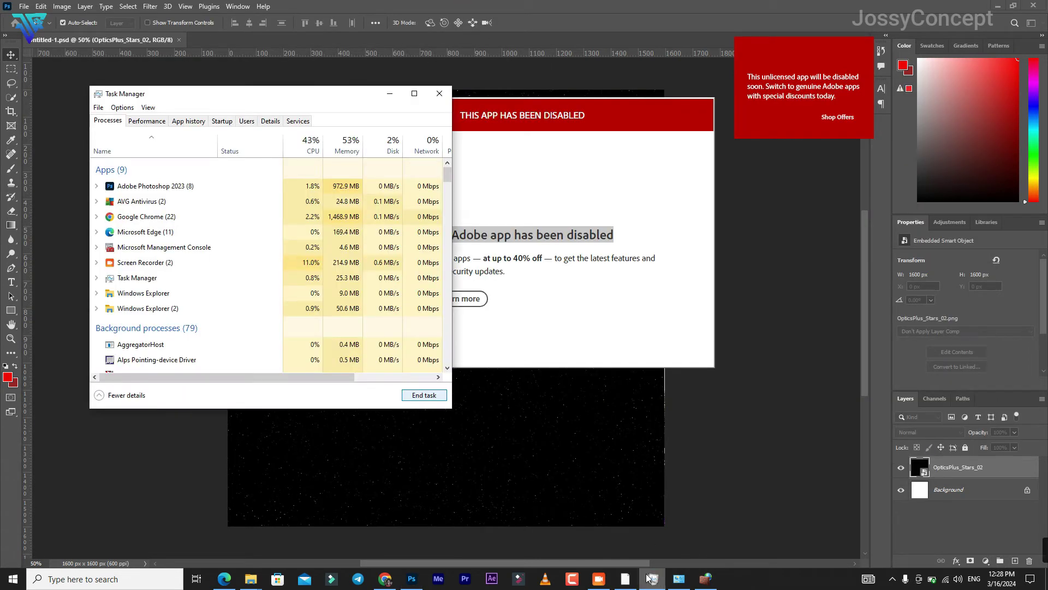
pyautogui.click(261, 187)
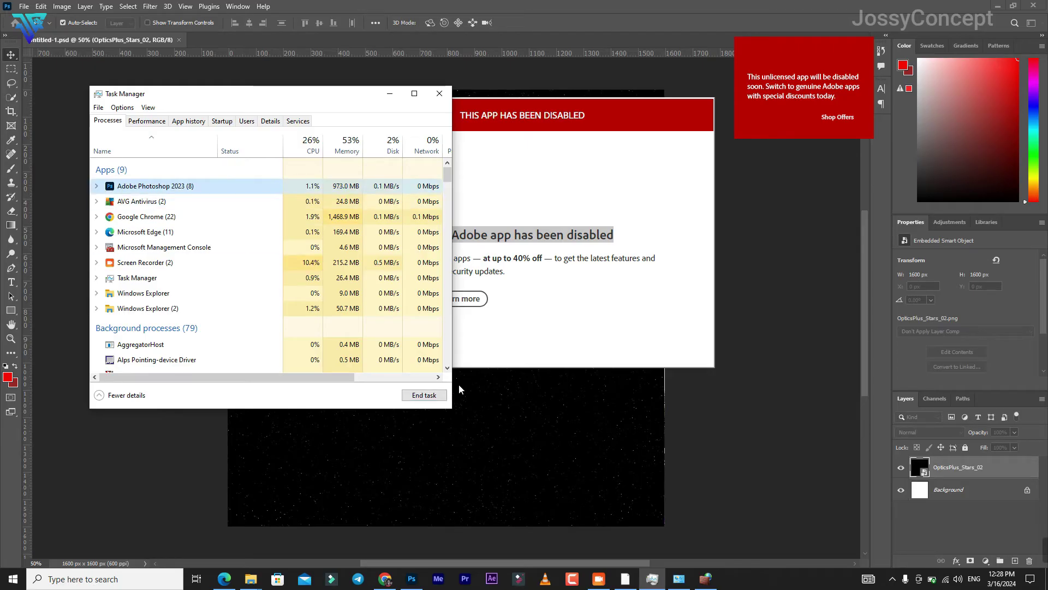
pyautogui.click(431, 396)
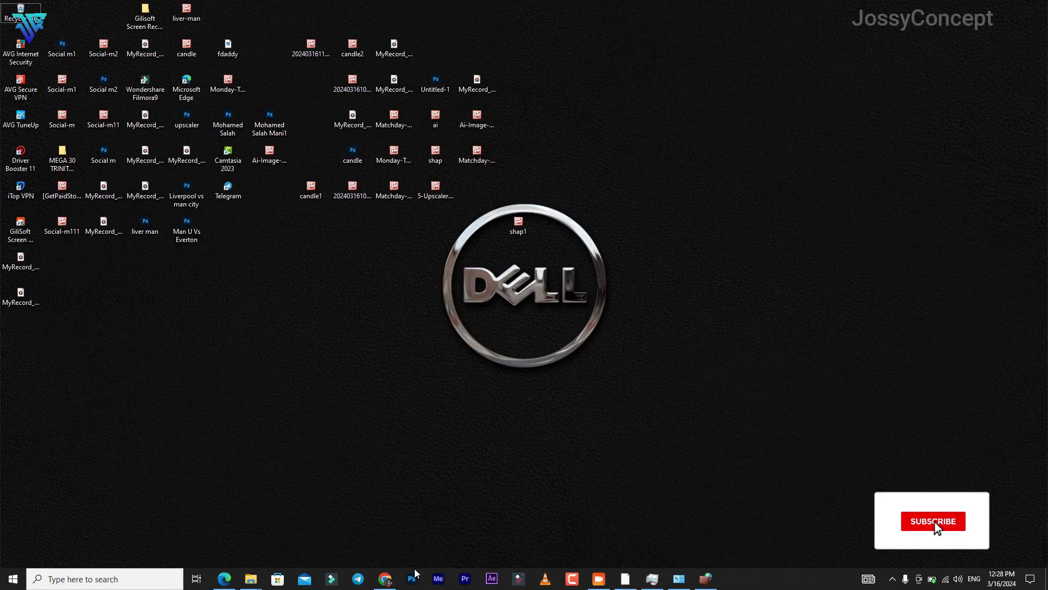
pyautogui.click(414, 575)
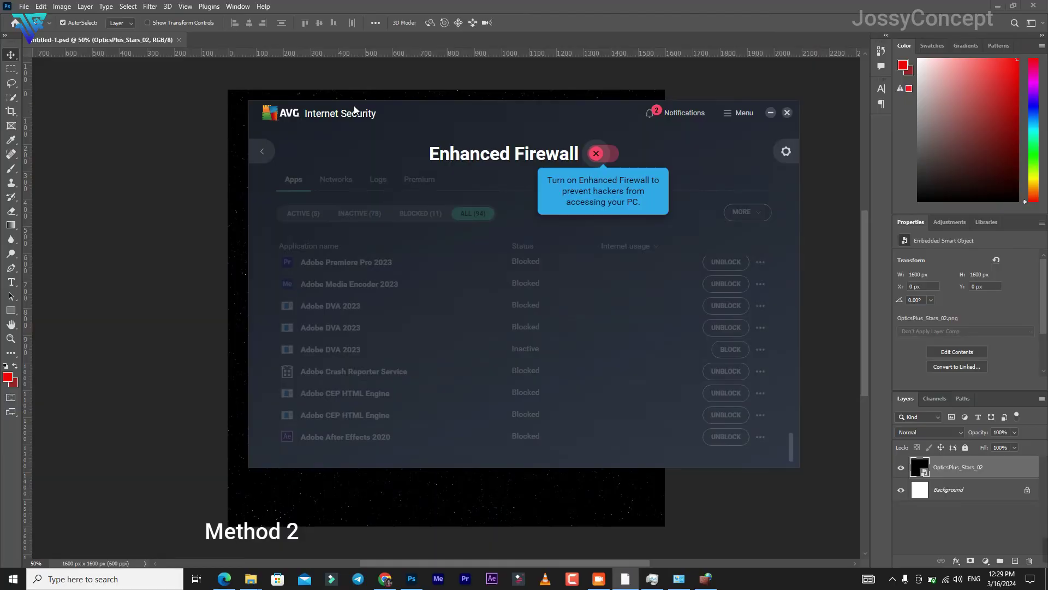
# - Turn on AVG's Enhanced Firewall and filter the app list to active apps
pyautogui.click(605, 154)
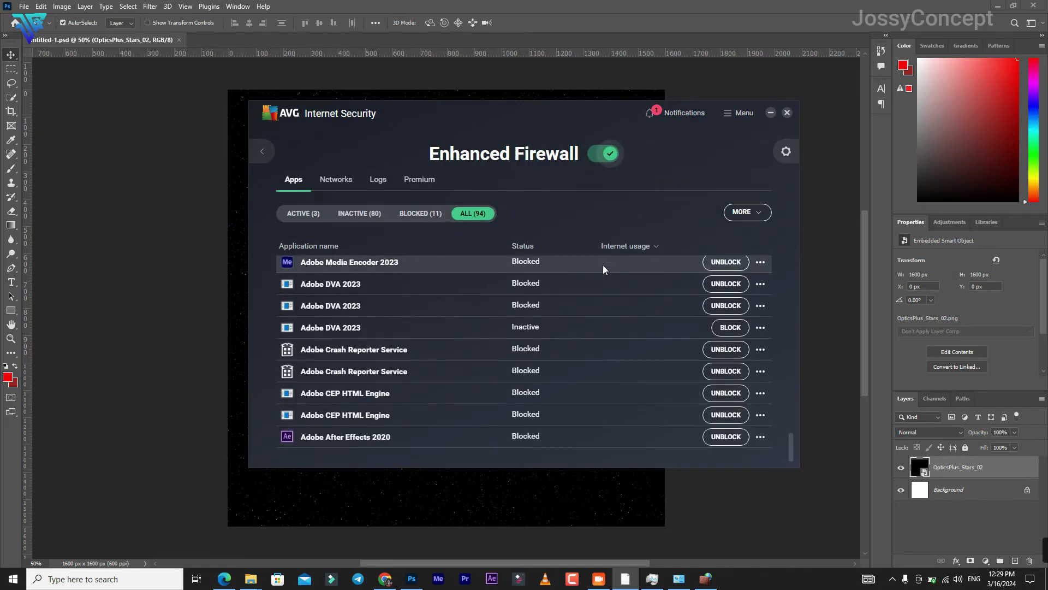
pyautogui.scroll(5, 603, 269)
pyautogui.scroll(10, 603, 269)
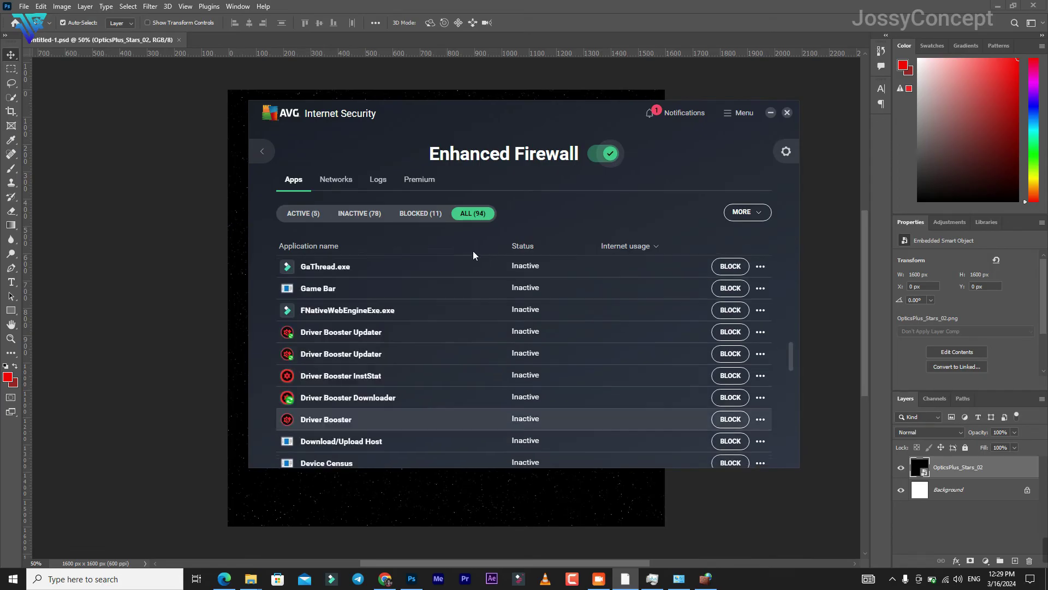
pyautogui.click(321, 215)
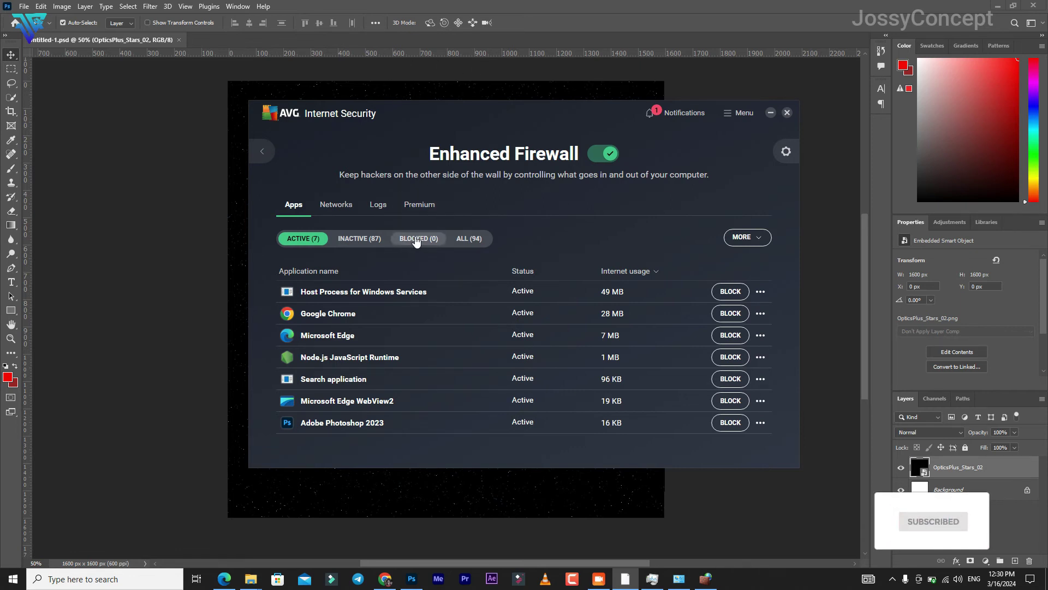
# - Show all apps, block Adobe Photoshop 2023, and scroll to the bottom of the list
pyautogui.click(463, 239)
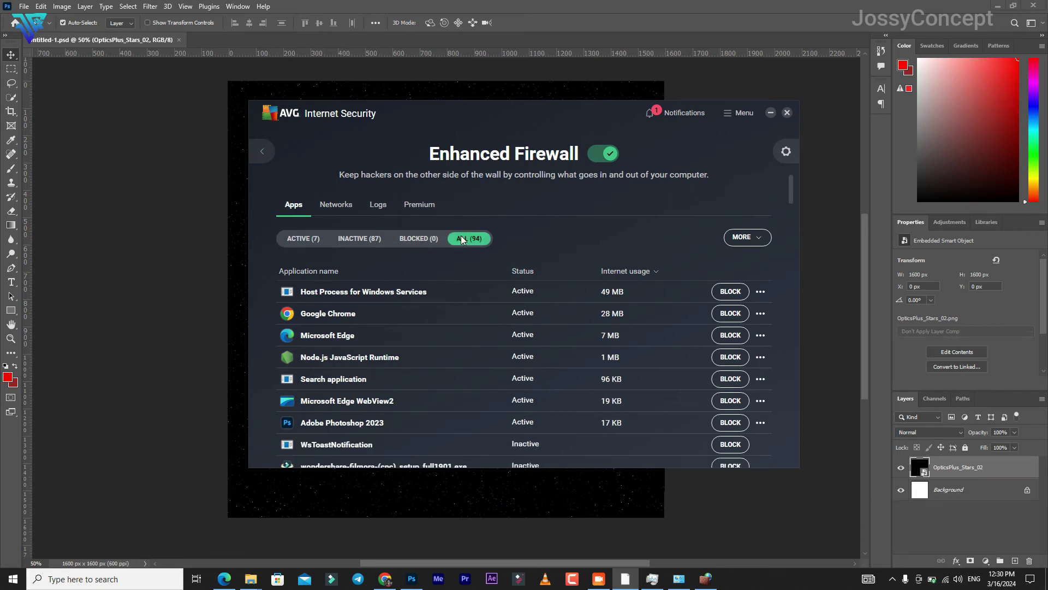
pyautogui.click(741, 424)
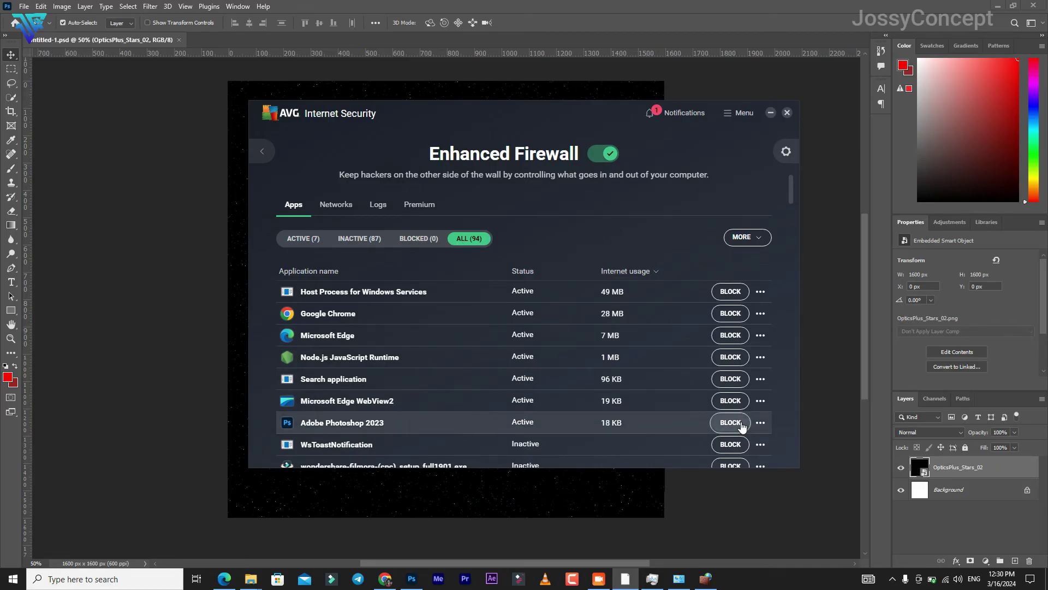
pyautogui.scroll(-3, 437, 380)
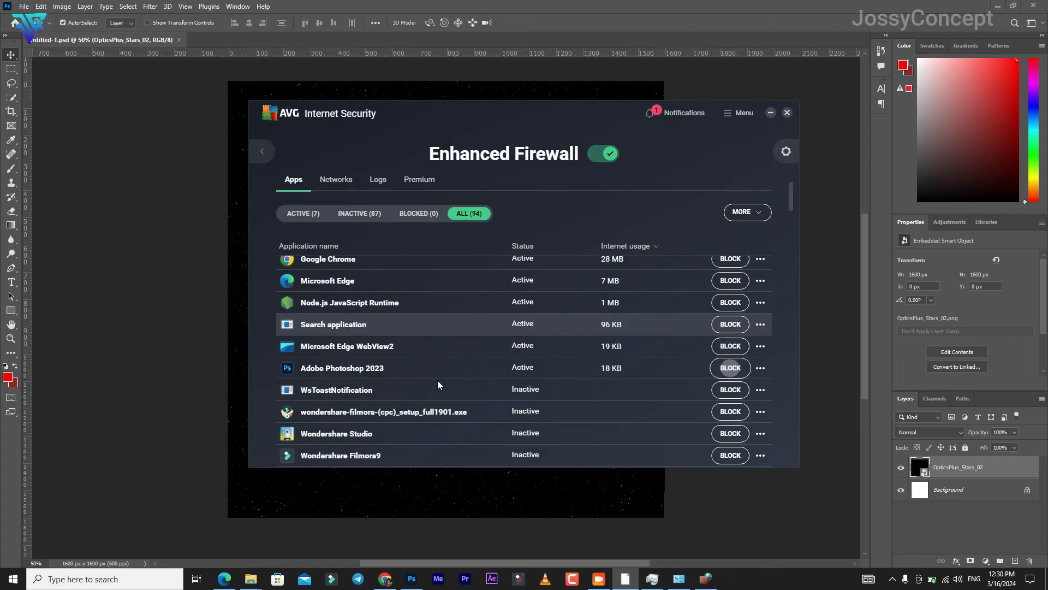
pyautogui.scroll(-3, 438, 381)
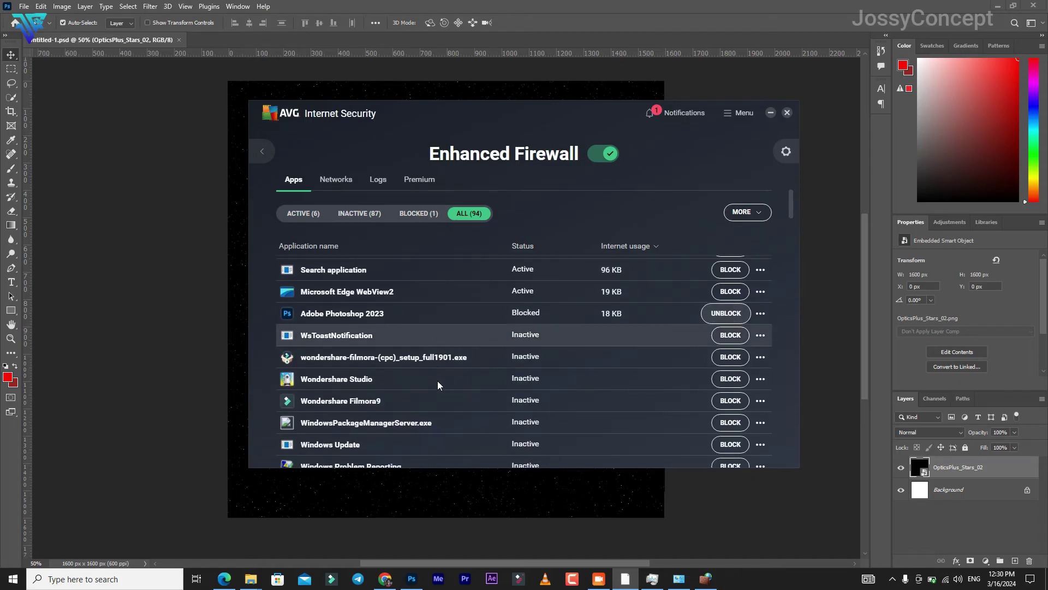
pyautogui.scroll(-5, 437, 383)
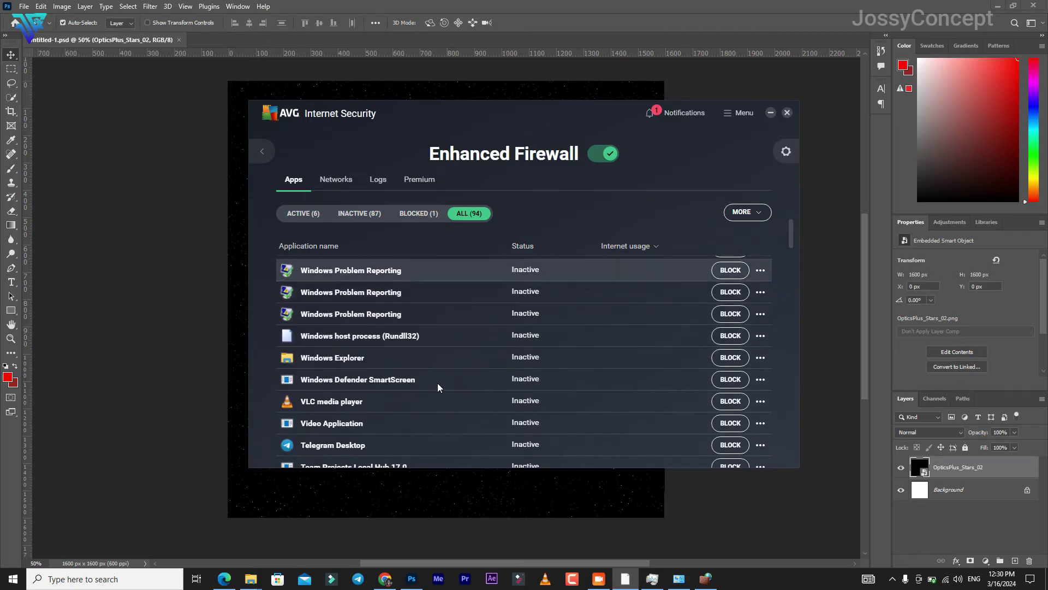
pyautogui.scroll(-5, 437, 383)
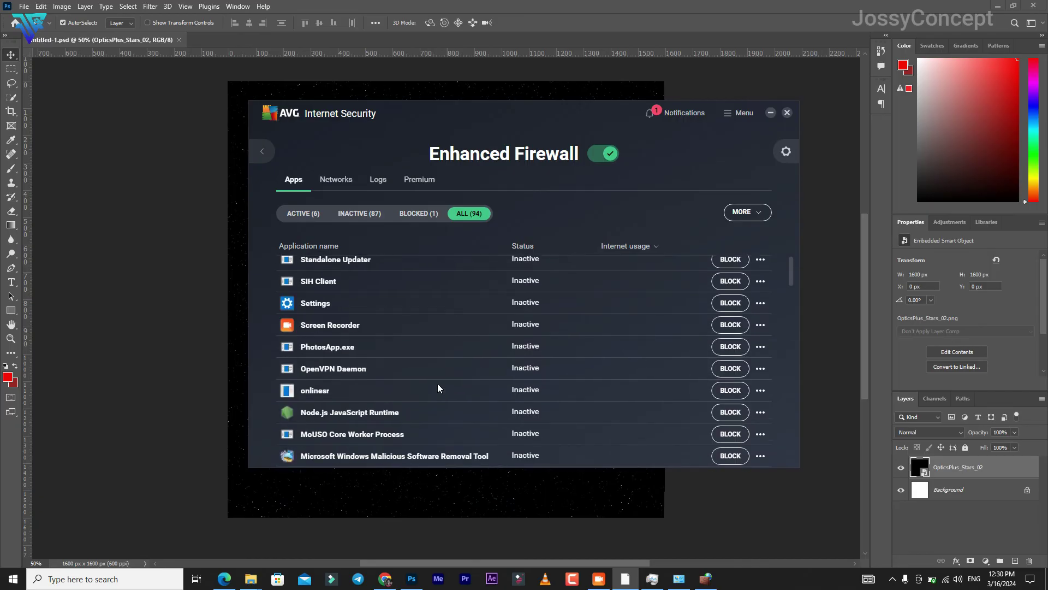
pyautogui.scroll(-5, 438, 384)
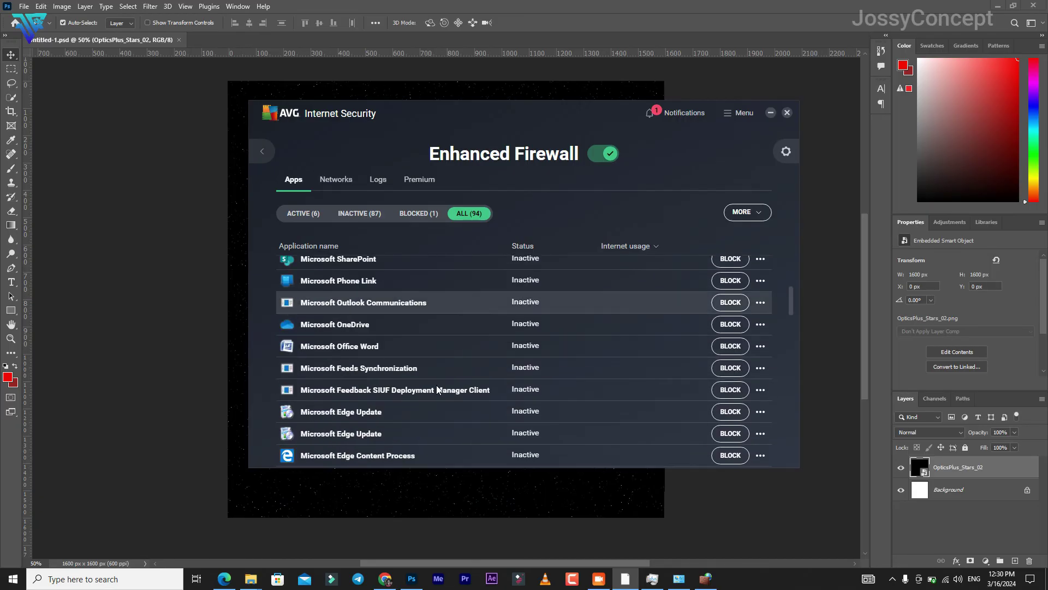
pyautogui.scroll(-5, 436, 386)
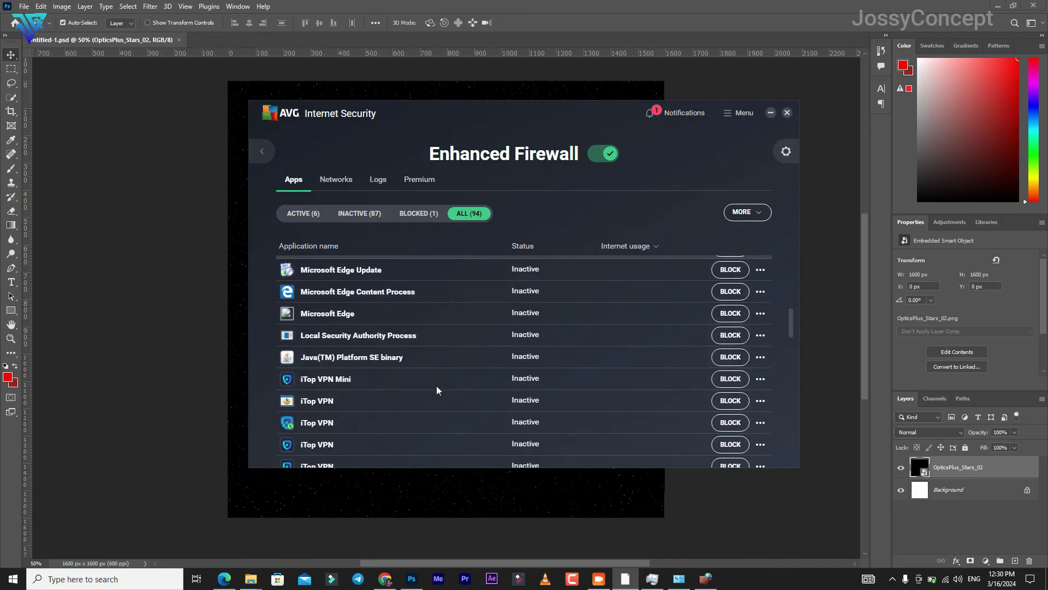
pyautogui.scroll(-8, 437, 389)
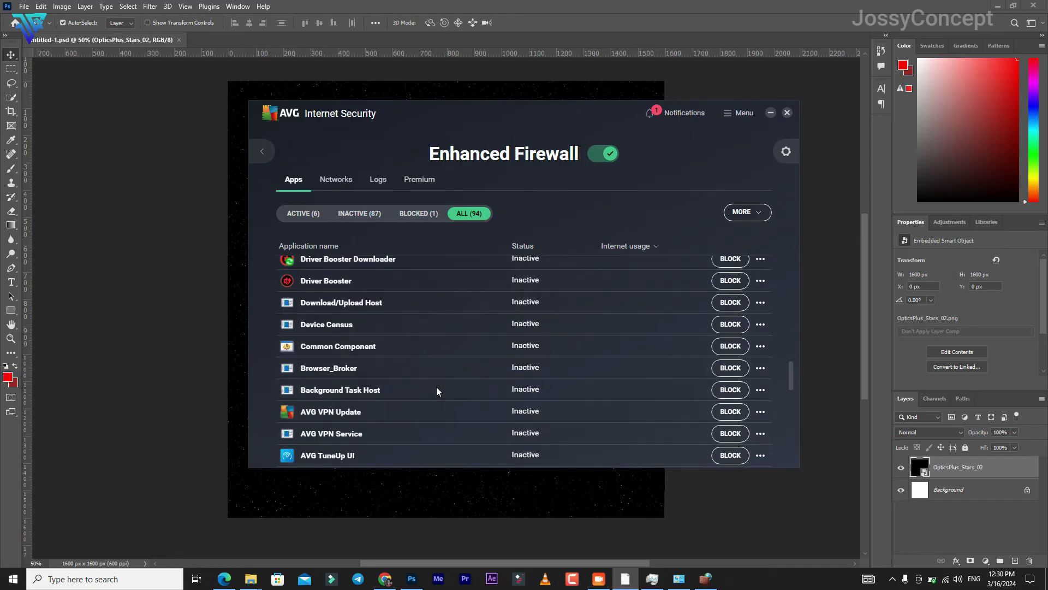
pyautogui.scroll(-5, 437, 391)
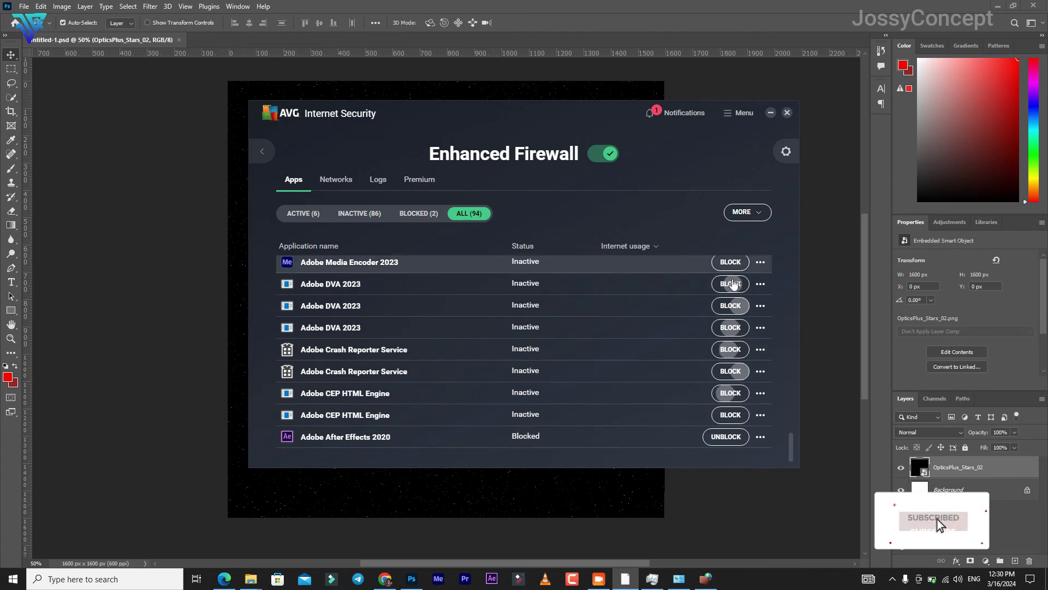
# - Block the second Adobe CEP HTML Engine entry in the firewall app list
pyautogui.scroll(2, 732, 289)
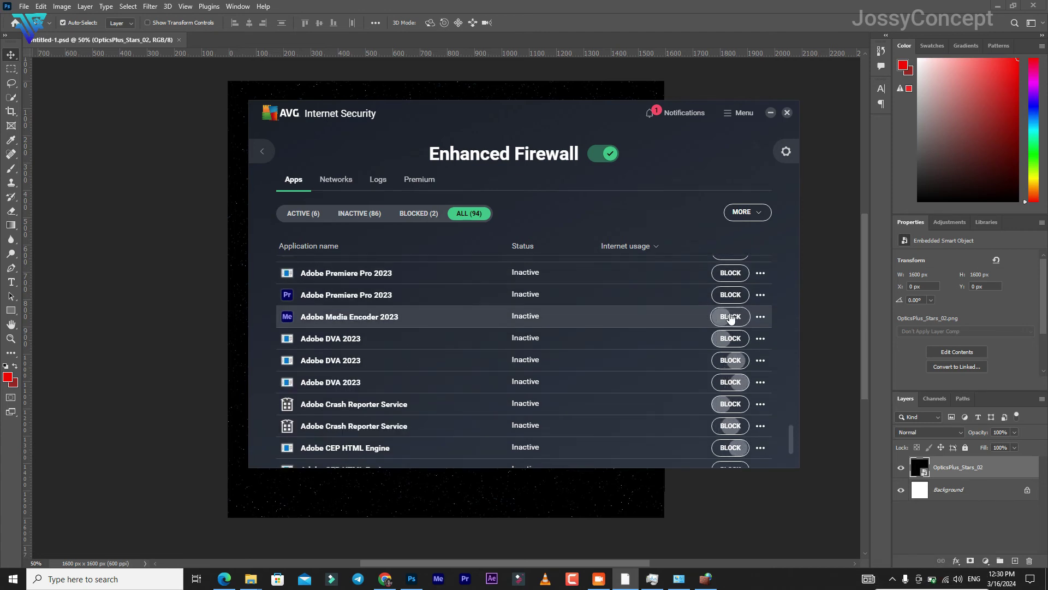
pyautogui.scroll(1, 730, 292)
pyautogui.scroll(2, 730, 283)
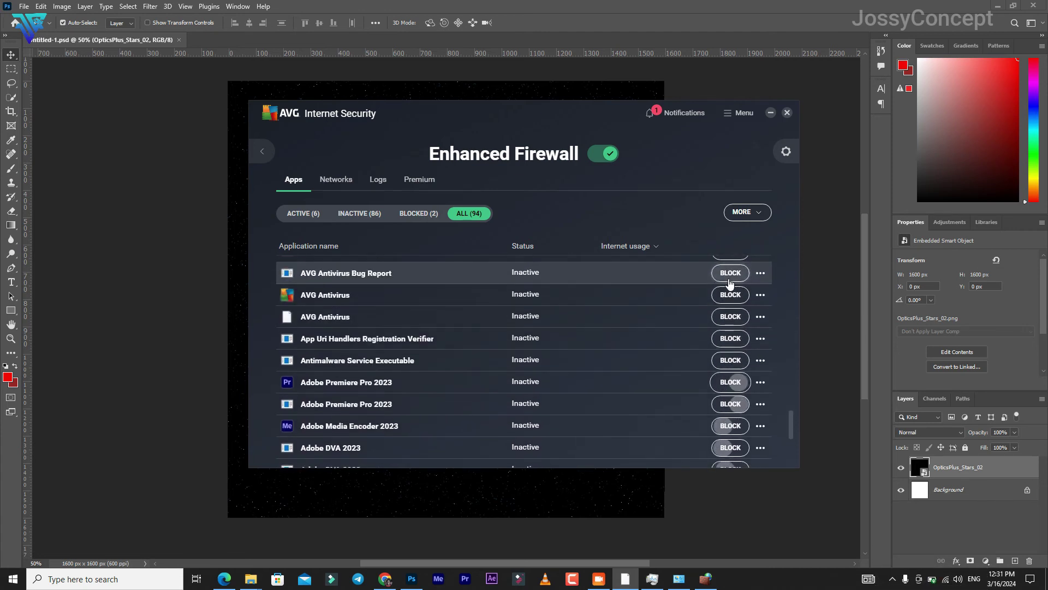
pyautogui.scroll(3, 660, 306)
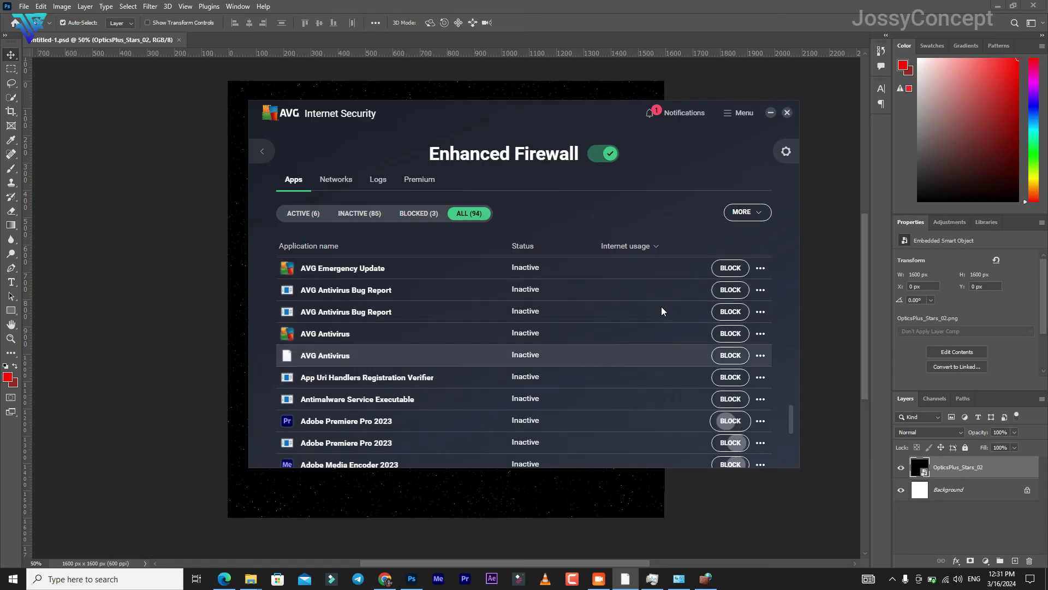
pyautogui.scroll(6, 660, 310)
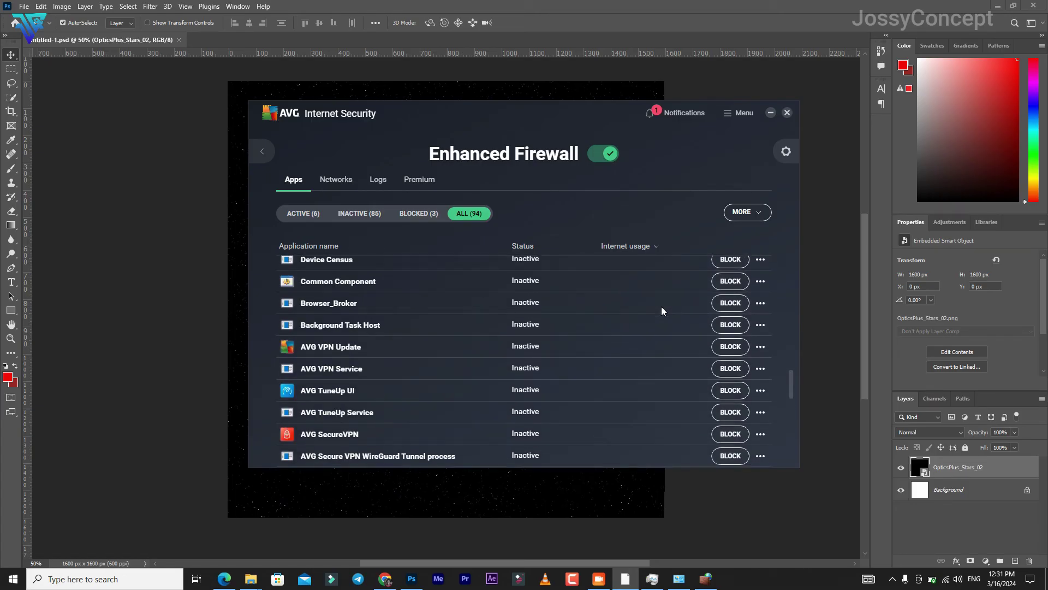
pyautogui.scroll(10, 662, 308)
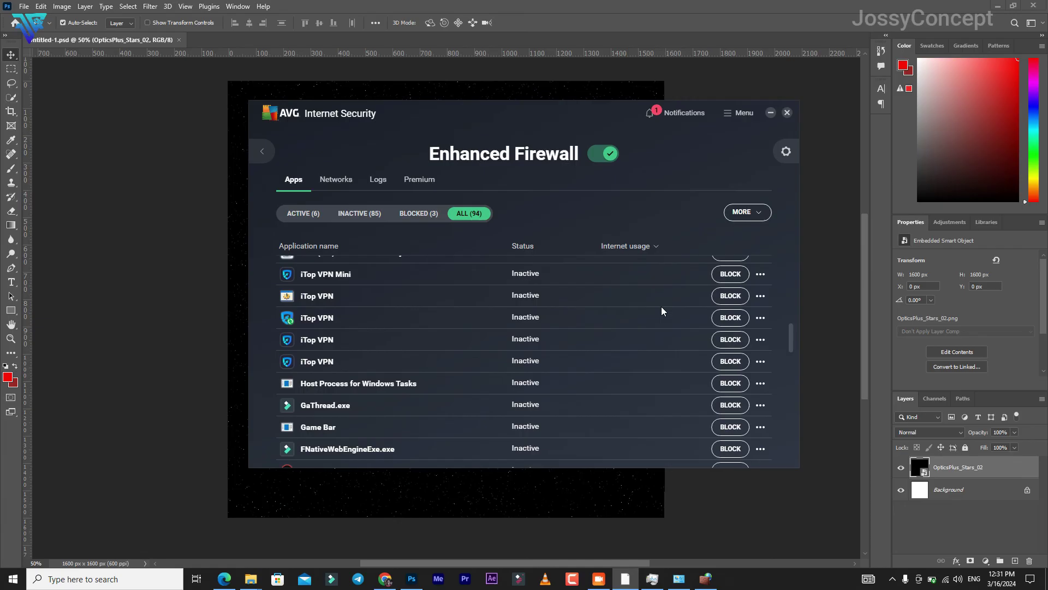
pyautogui.scroll(10, 662, 310)
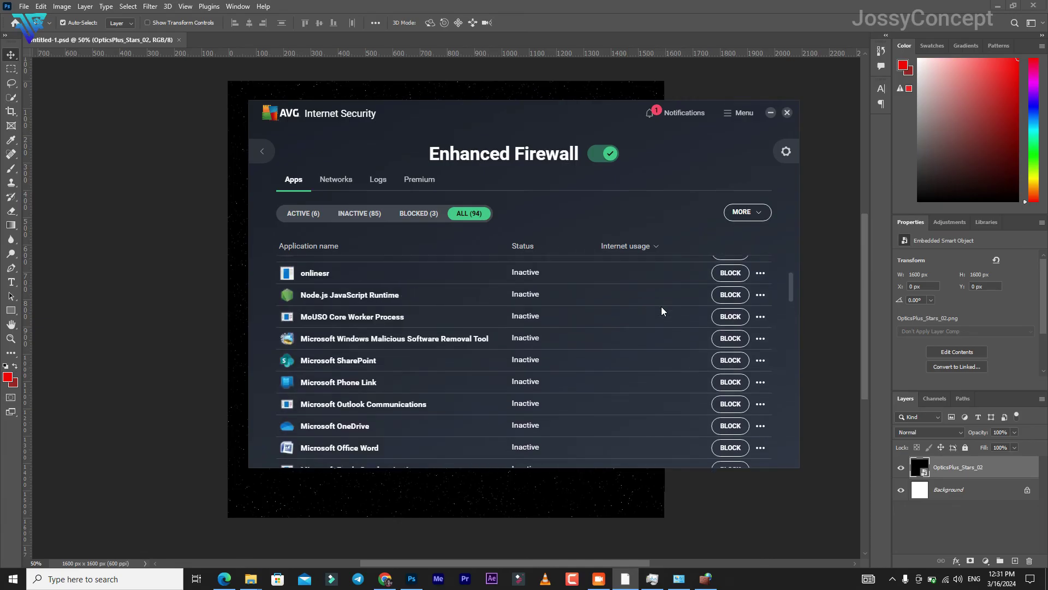
pyautogui.scroll(3, 661, 310)
pyautogui.scroll(10, 661, 308)
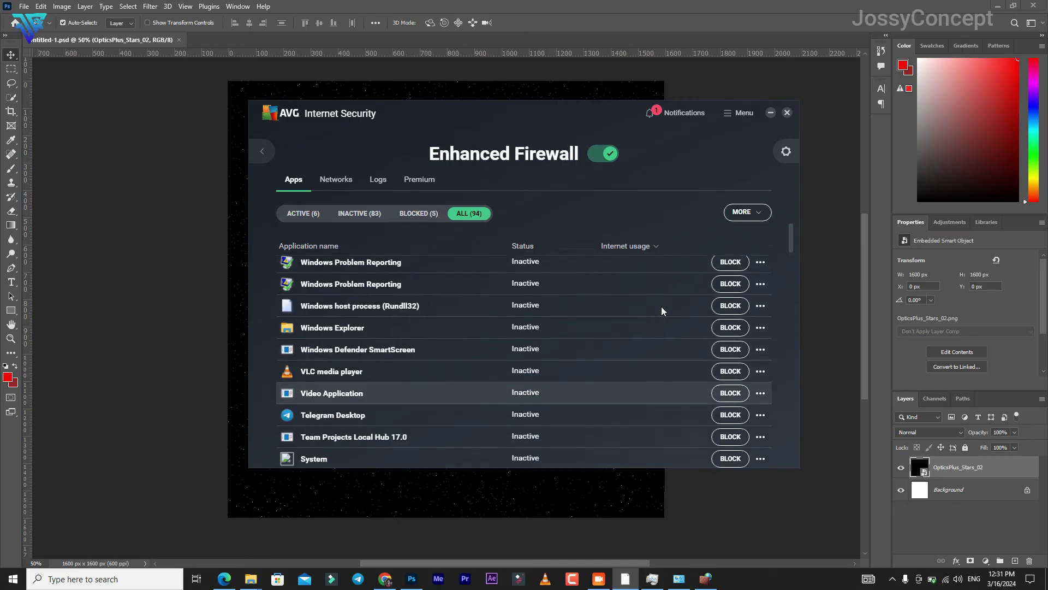
pyautogui.scroll(3, 660, 306)
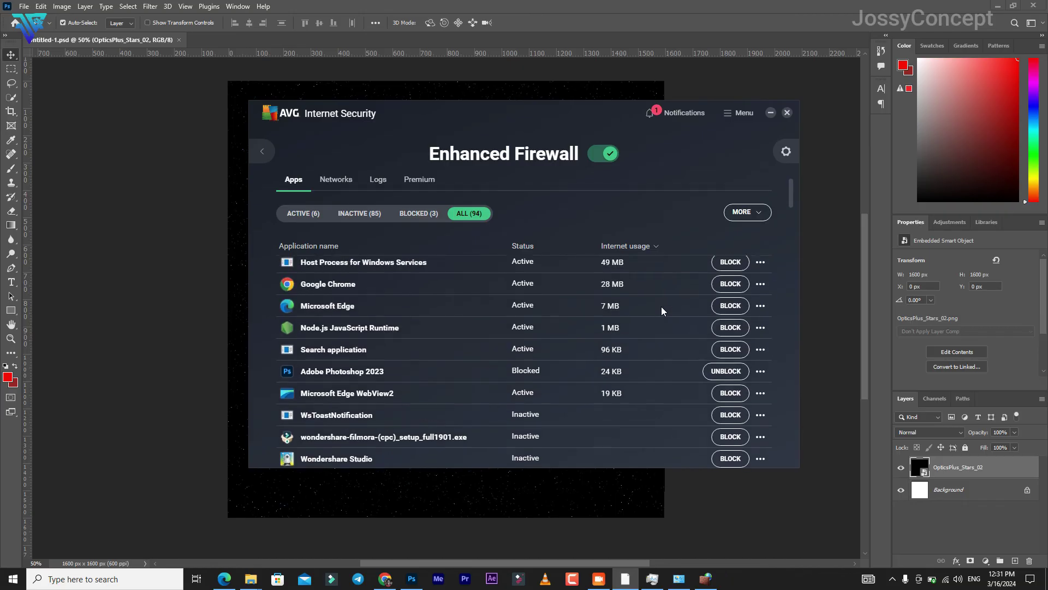
pyautogui.scroll(-4, 640, 393)
pyautogui.scroll(-15, 637, 403)
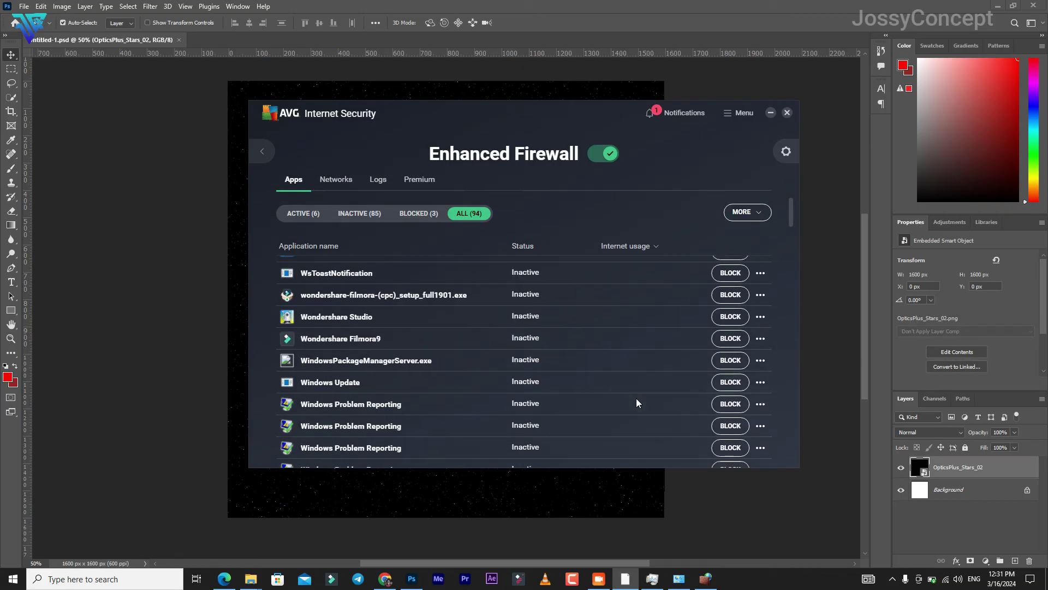
pyautogui.scroll(-10, 636, 403)
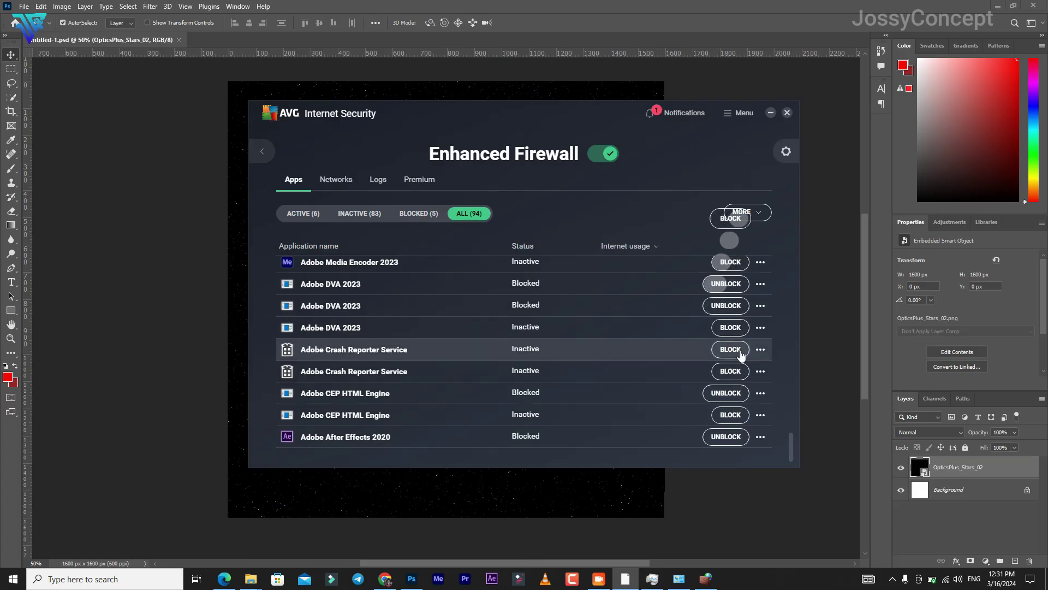
pyautogui.click(726, 417)
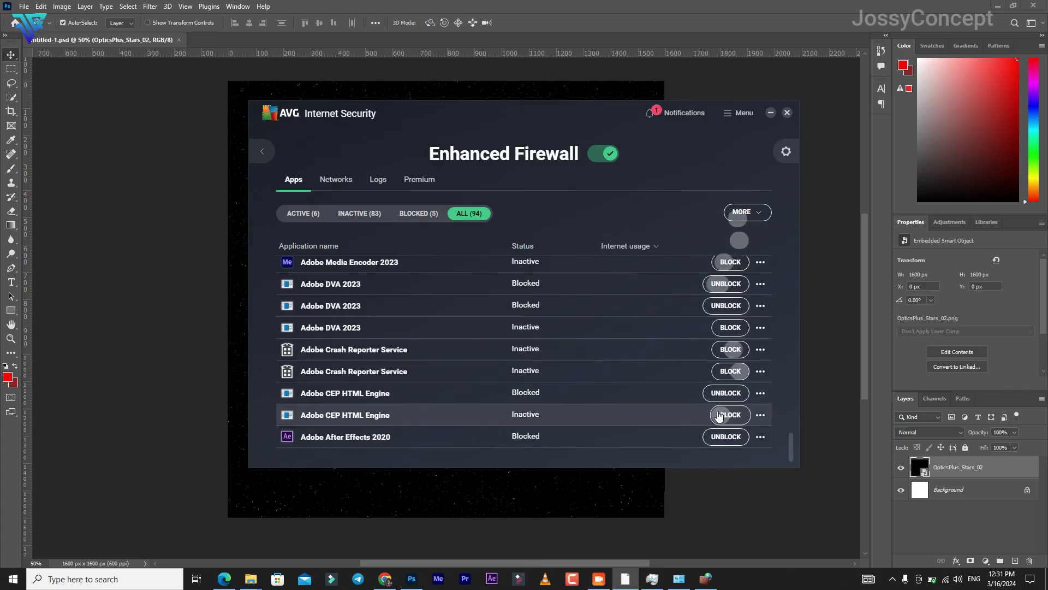
# - Block the second Adobe Premiere Pro 2023 entry, then scroll back up the list
pyautogui.scroll(1, 655, 356)
pyautogui.scroll(1, 654, 355)
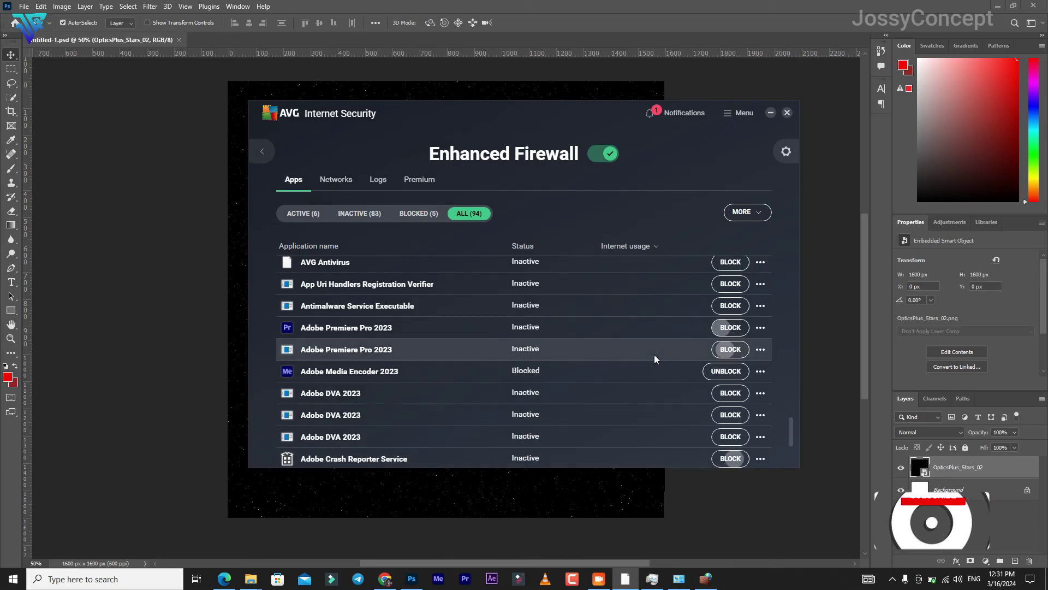
pyautogui.click(738, 349)
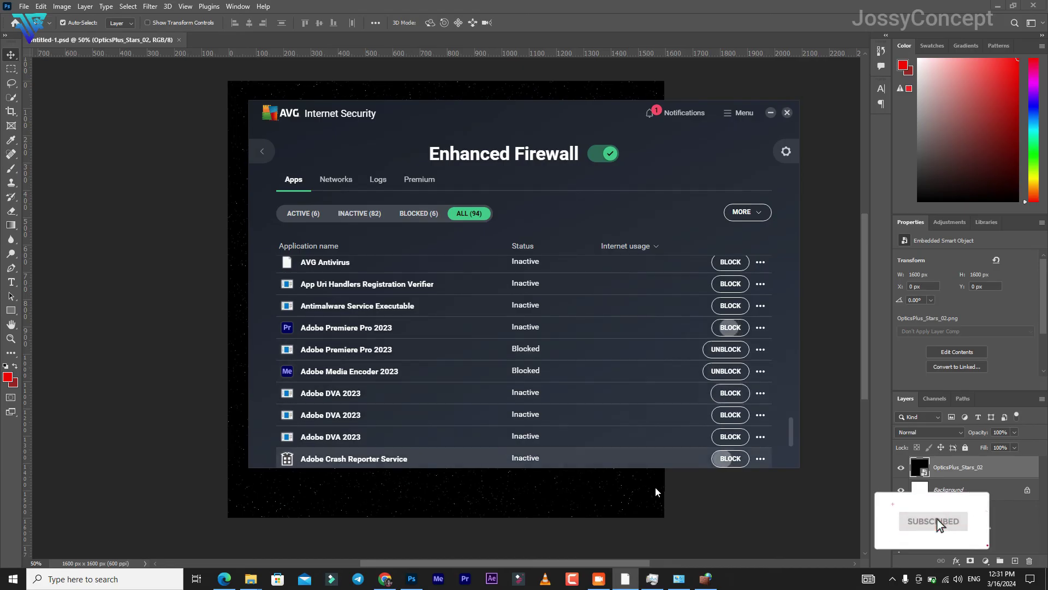
pyautogui.click(598, 579)
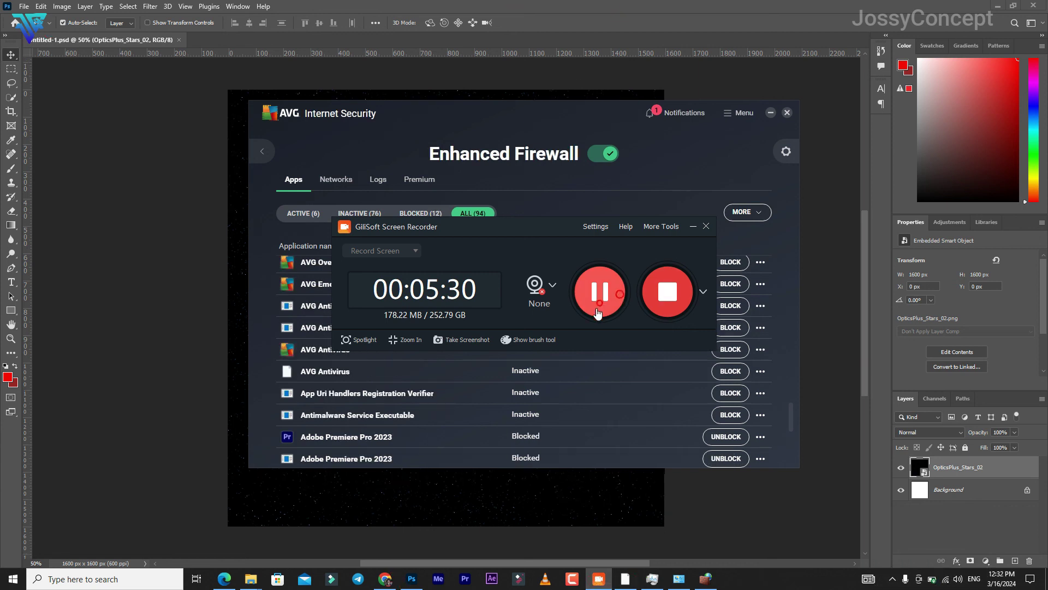
pyautogui.click(598, 290)
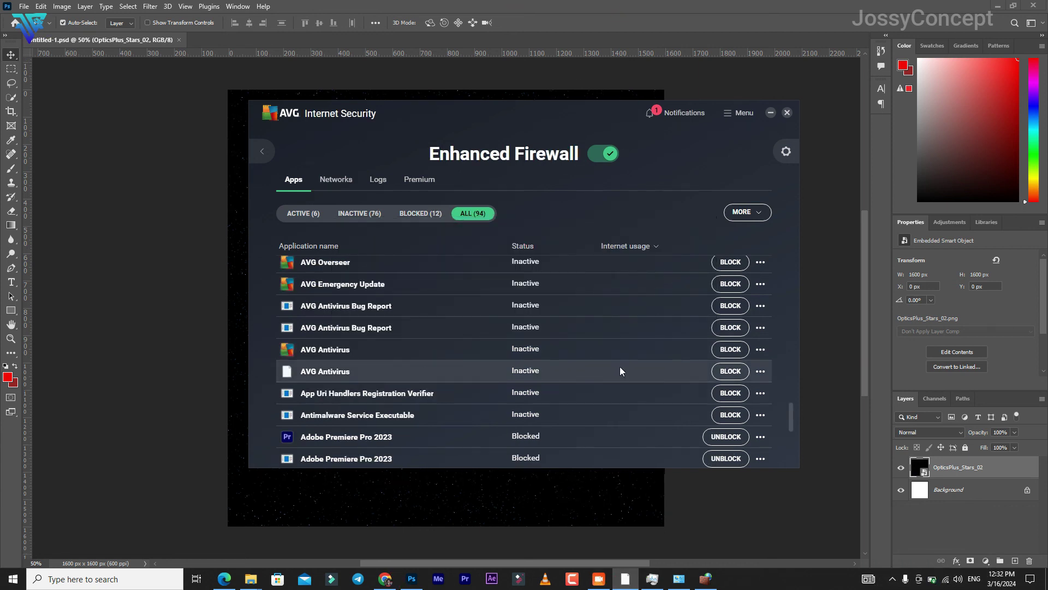
pyautogui.scroll(3, 664, 347)
pyautogui.scroll(10, 664, 348)
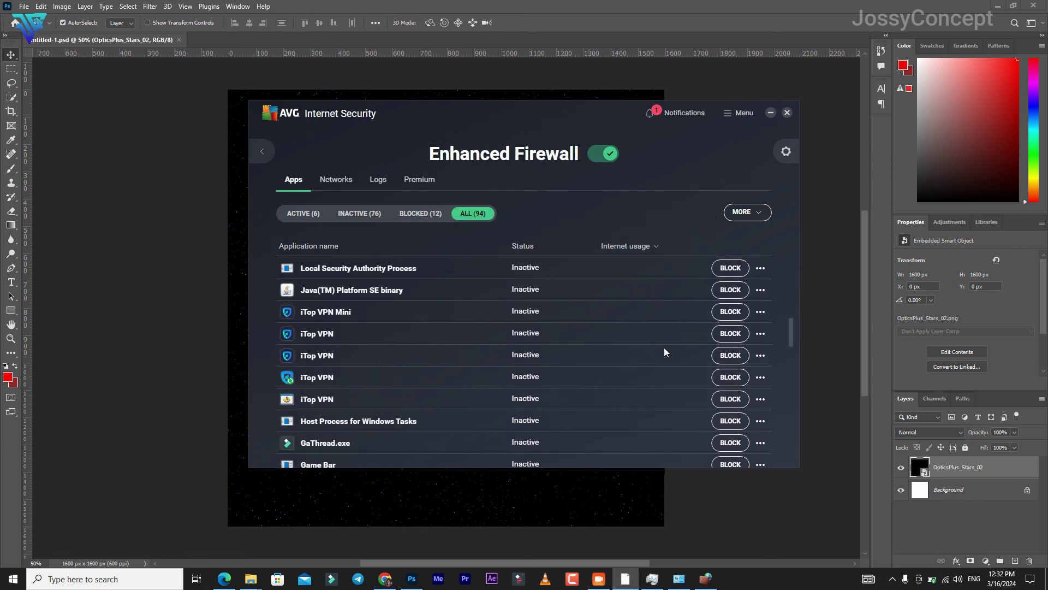
pyautogui.scroll(15, 664, 352)
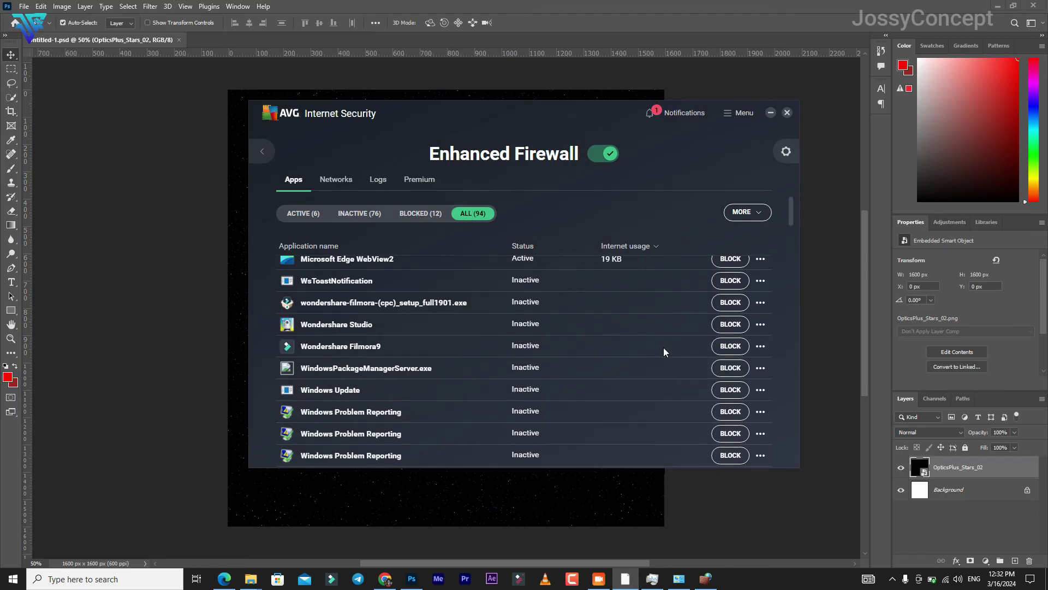
# - Return to the Photoshop star-field document, dismissing the AVG window
pyautogui.click(146, 277)
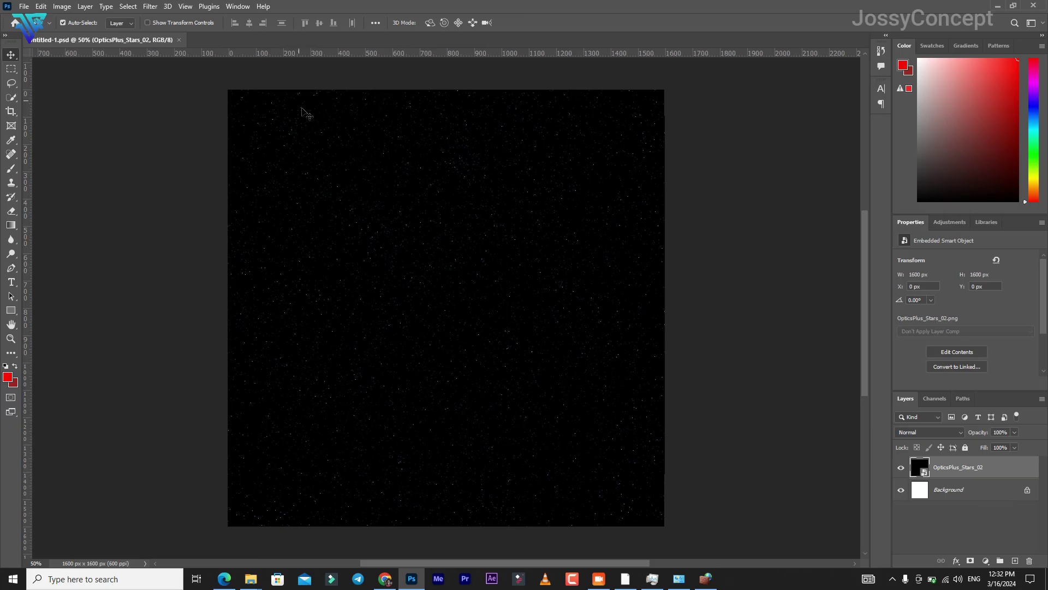